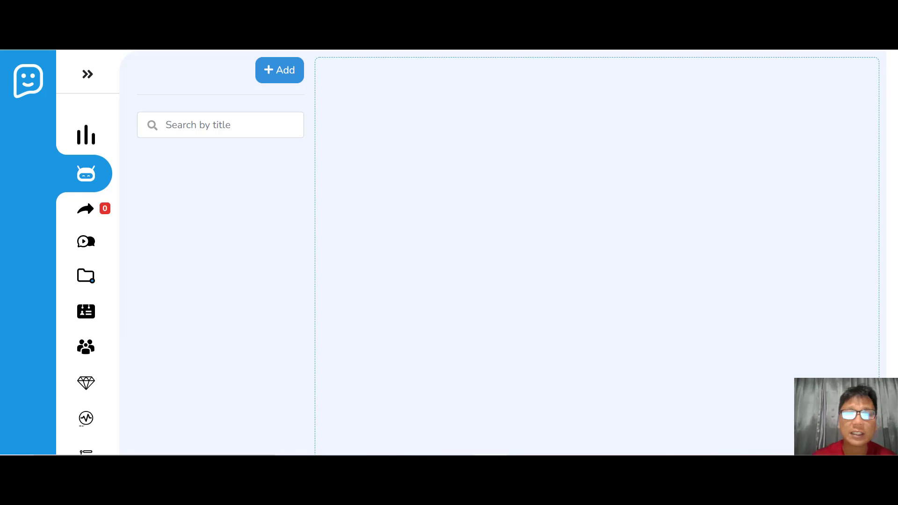
# - Open the Home dashboard and look over its statistics and the available sections
pyautogui.click(71, 139)
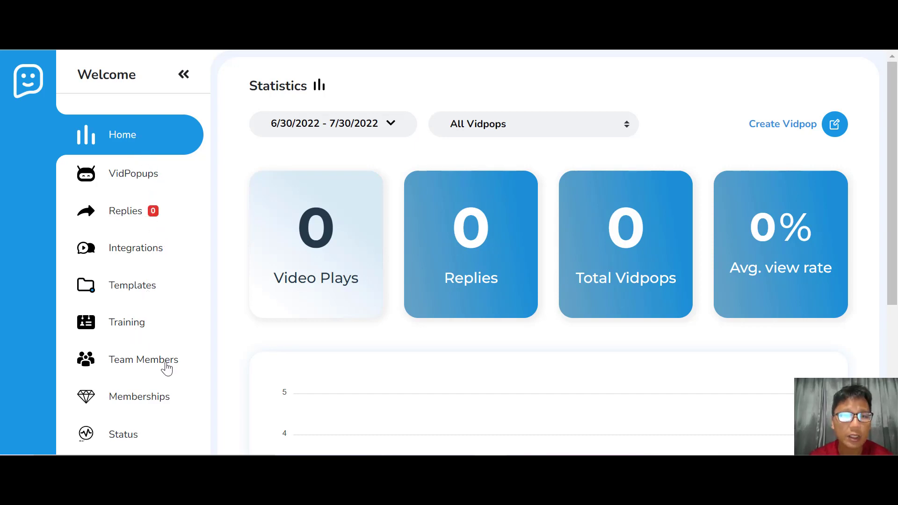
pyautogui.scroll(-3, 164, 371)
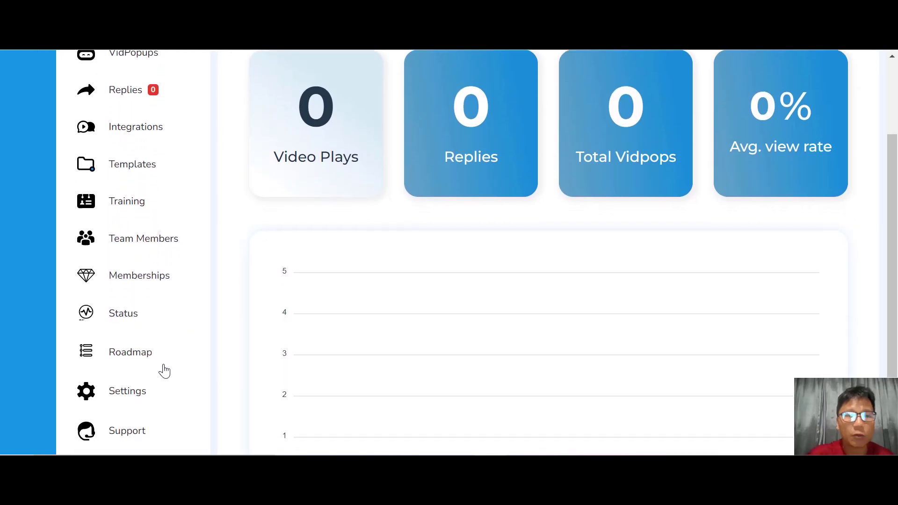
pyautogui.scroll(3, 165, 370)
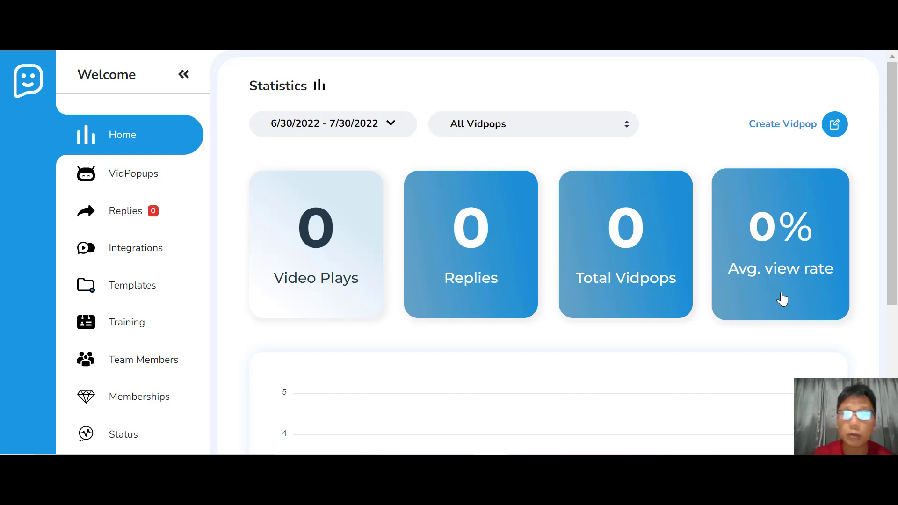
# - Create a new vidpopup from scratch with the name "Weight Loss"
pyautogui.click(154, 180)
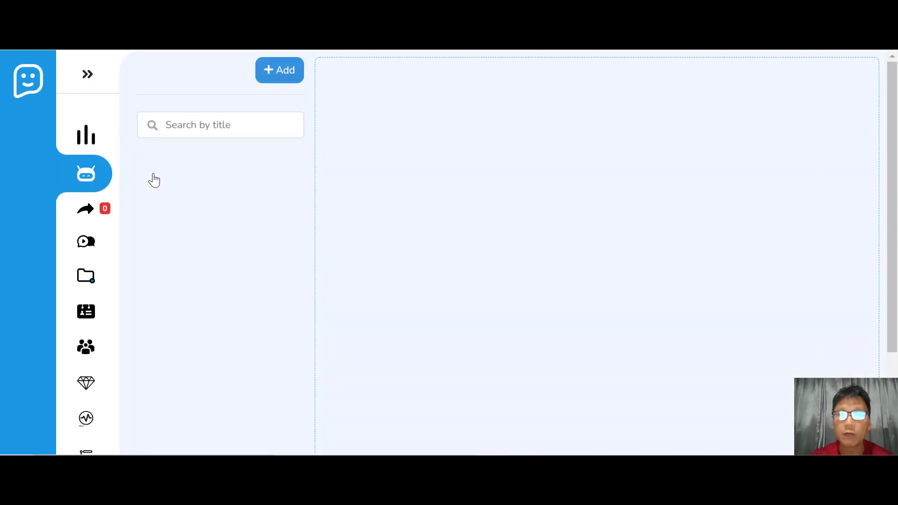
pyautogui.click(282, 78)
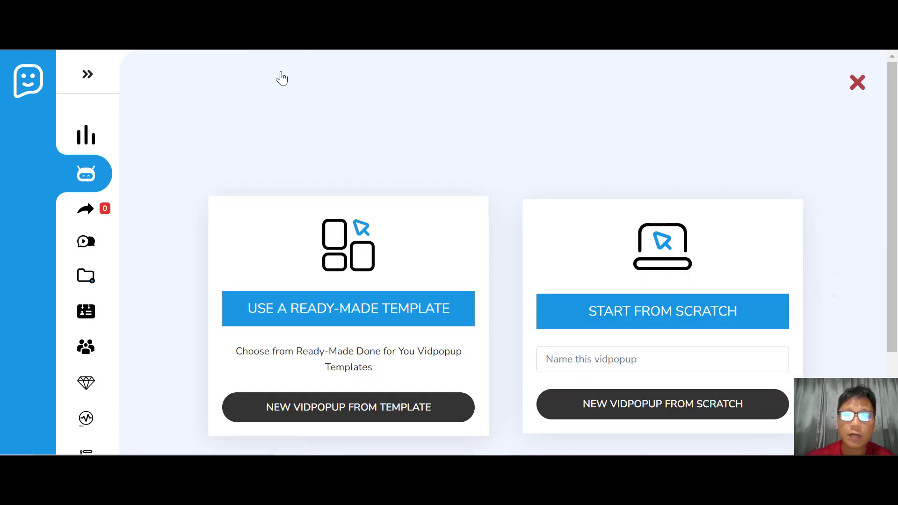
pyautogui.scroll(-2, 282, 78)
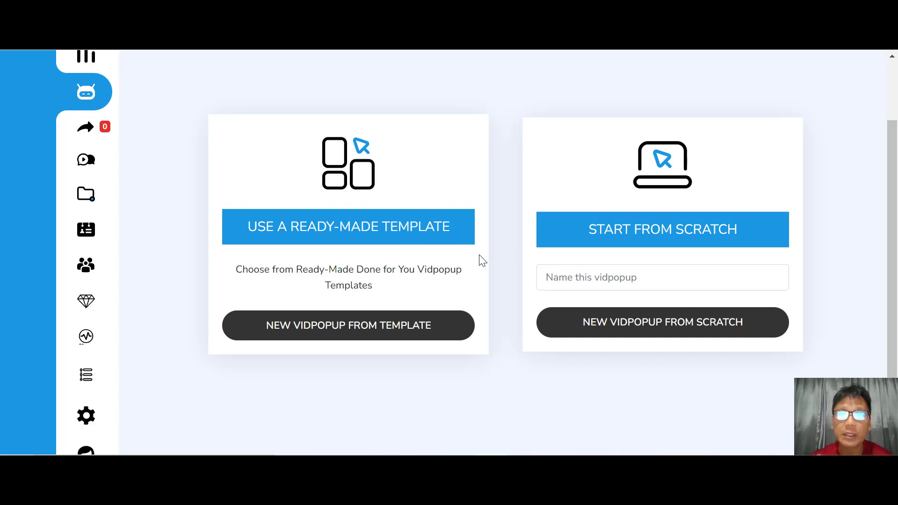
pyautogui.click(683, 277)
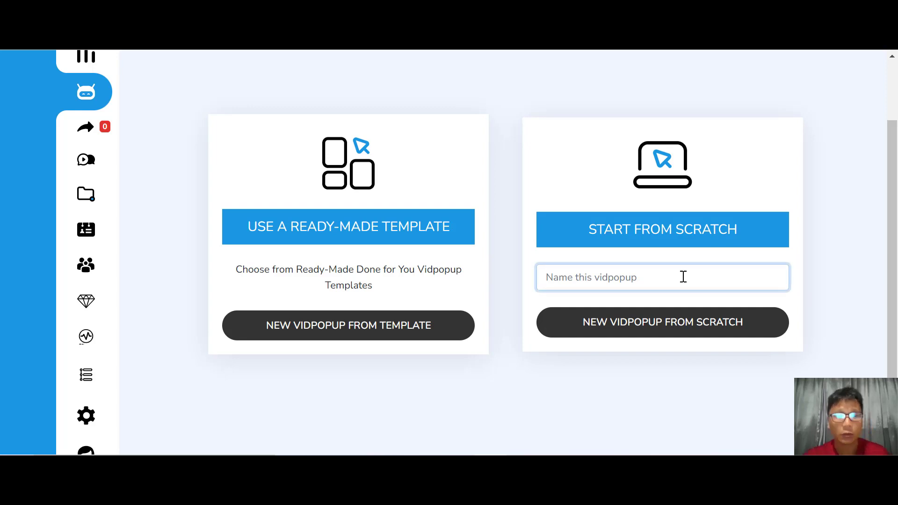
pyautogui.write('Weight')
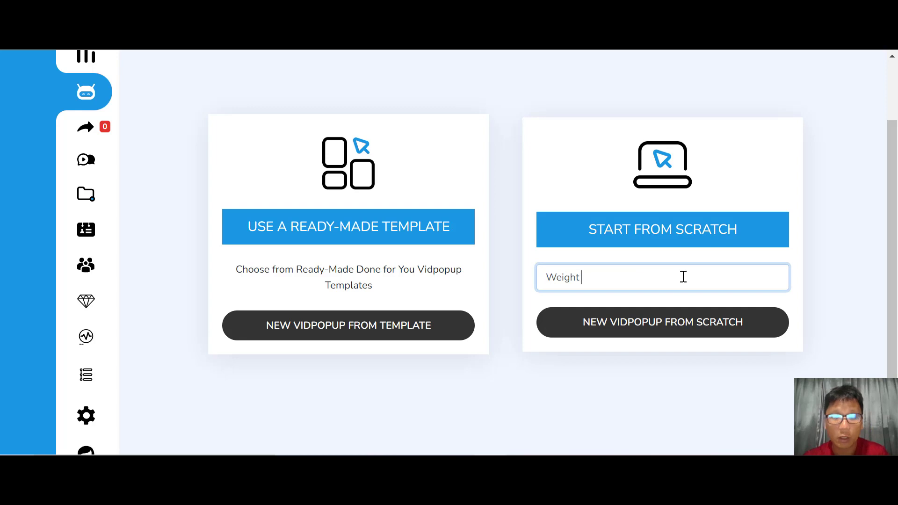
pyautogui.write(' Loss')
pyautogui.click(709, 324)
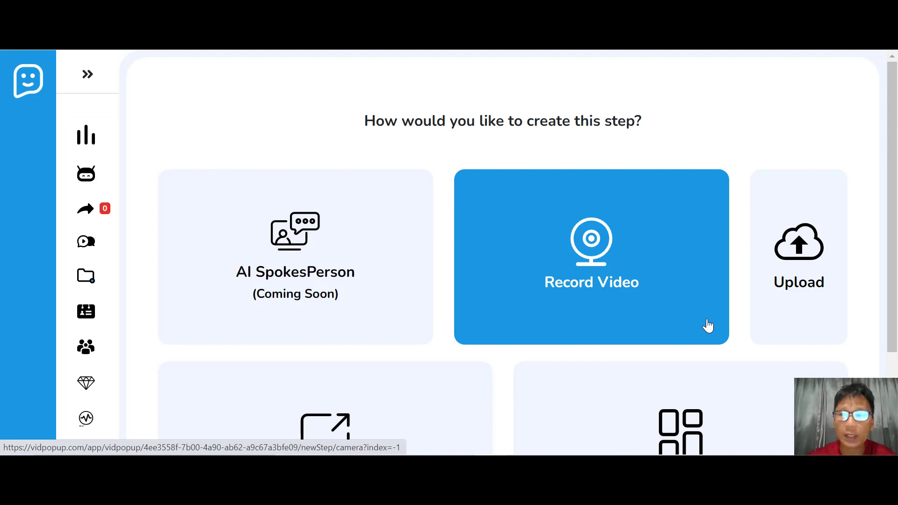
# - Search the Pexels stock videos for "Weight Loss" and use the waist-measuring clip in the black top as the first step's video
pyautogui.scroll(-2, 708, 325)
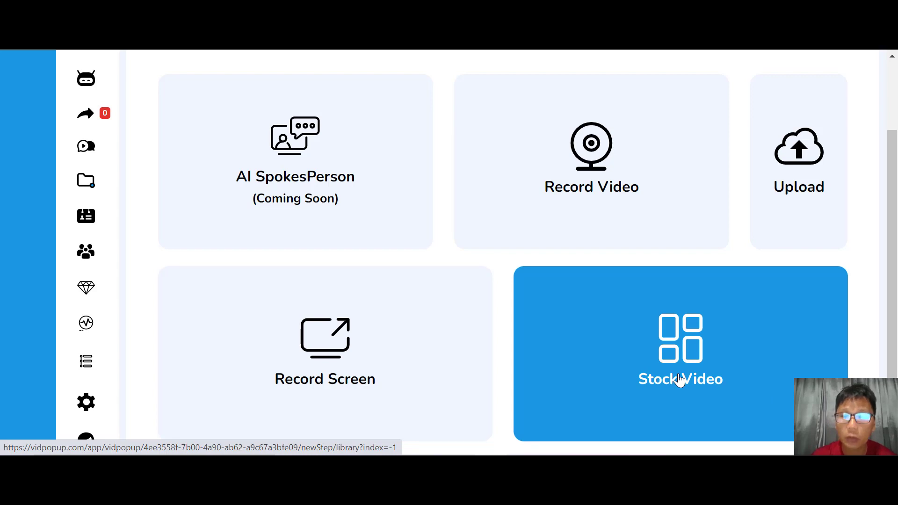
pyautogui.click(679, 380)
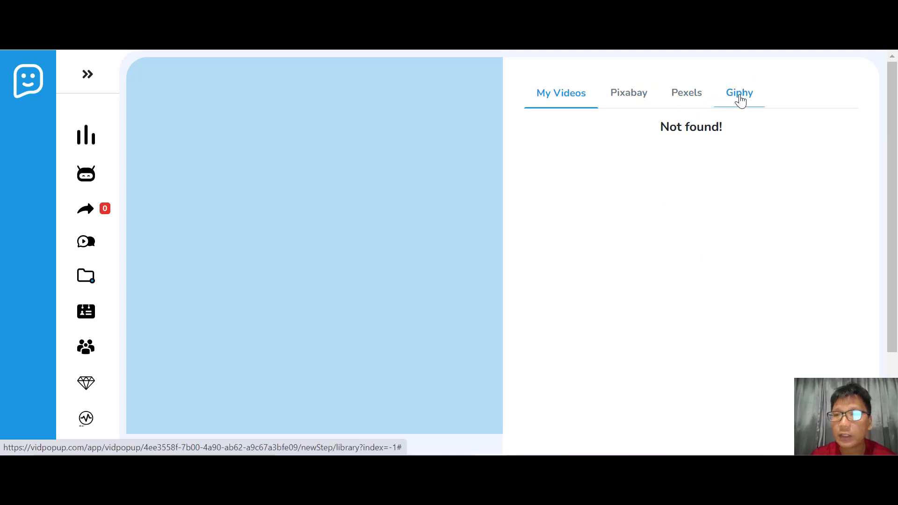
pyautogui.click(697, 96)
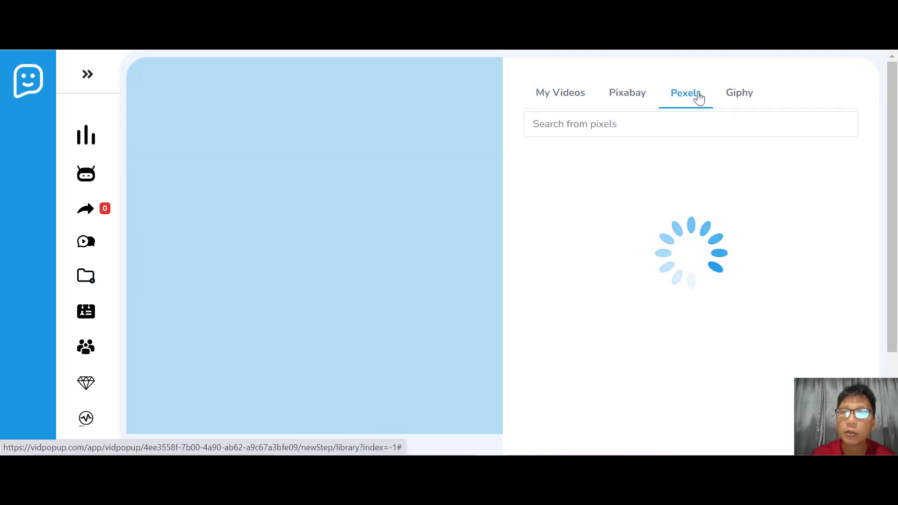
pyautogui.click(704, 125)
pyautogui.write('Weigh')
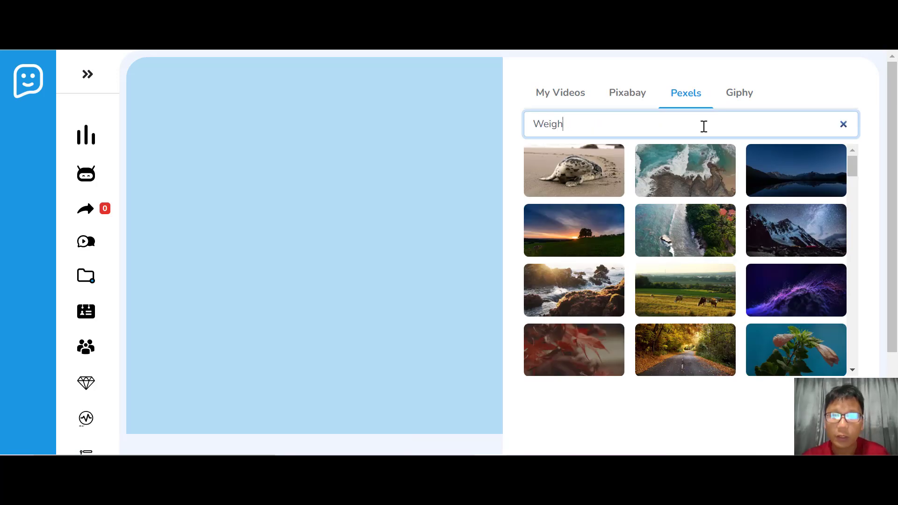
pyautogui.write('t Loss')
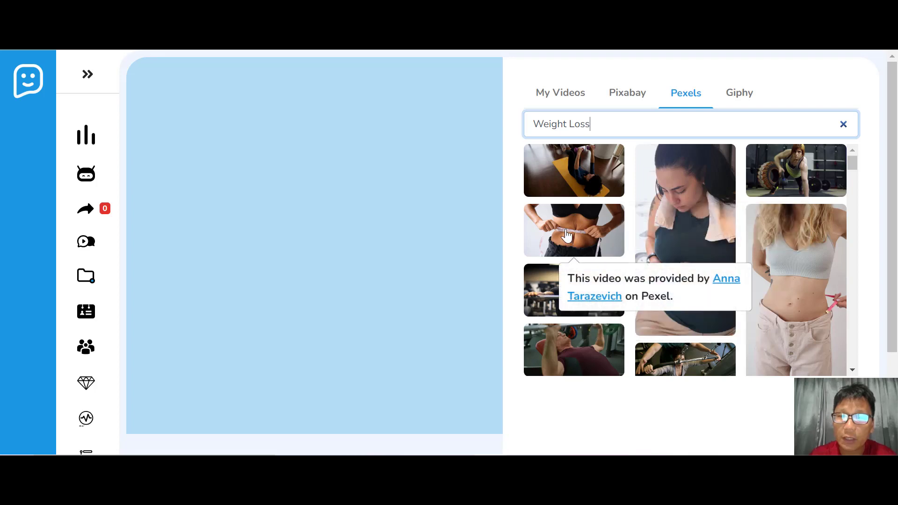
pyautogui.click(566, 235)
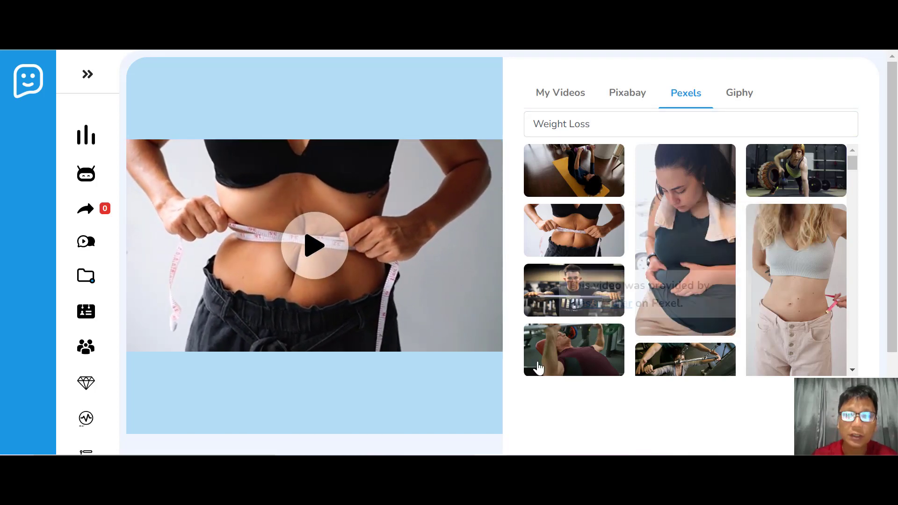
pyautogui.scroll(-3, 539, 368)
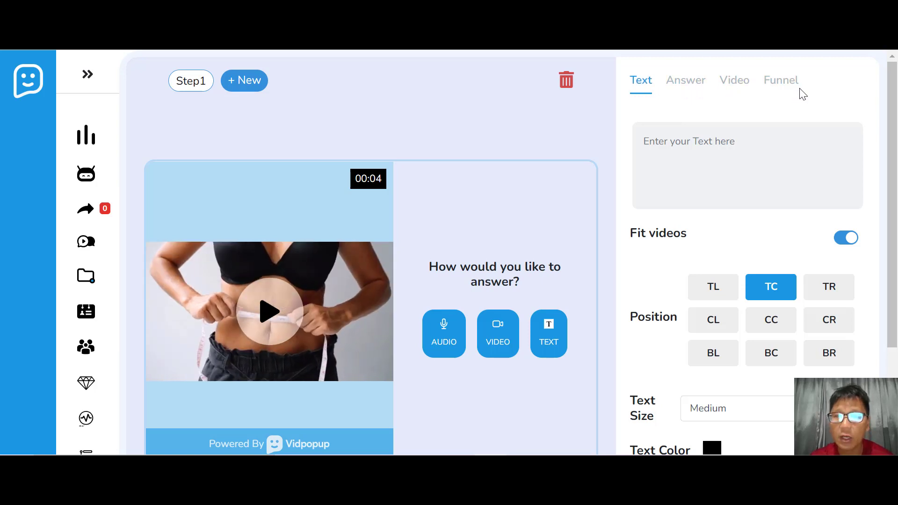
# - Add the overlay text "Want To Lose Weight" to the video and compare the preview with Fit videos off and back on
pyautogui.click(737, 160)
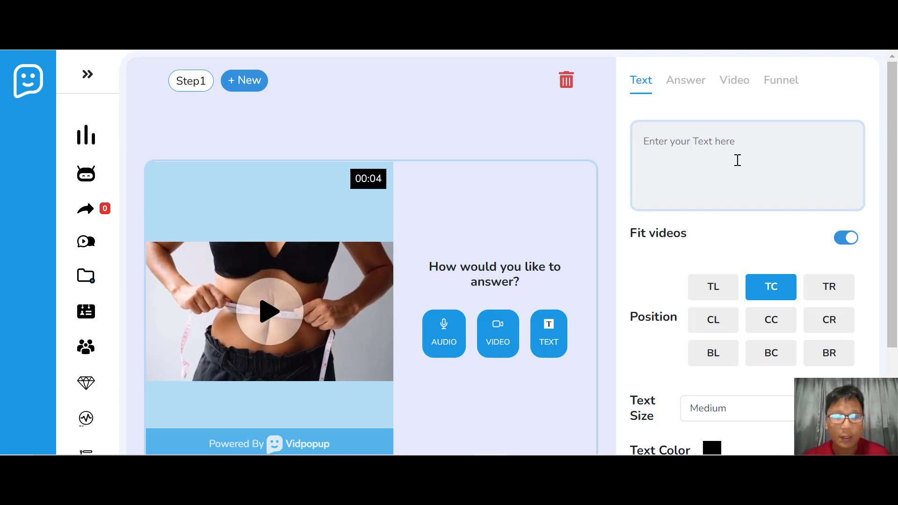
pyautogui.write('Want T')
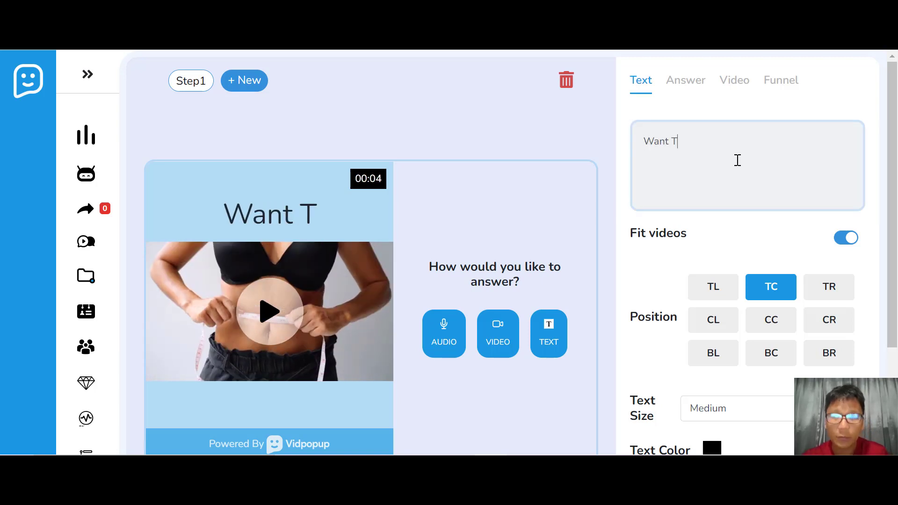
pyautogui.write('o Lose ')
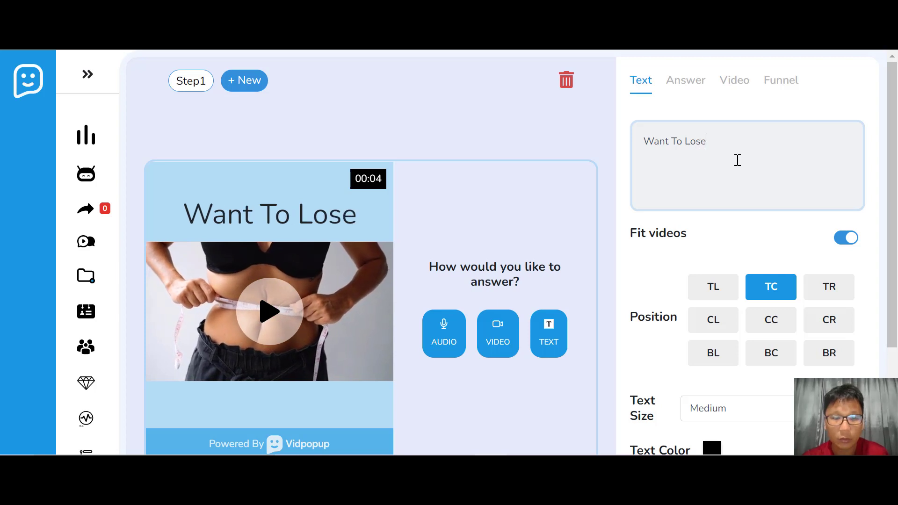
pyautogui.write('Weight')
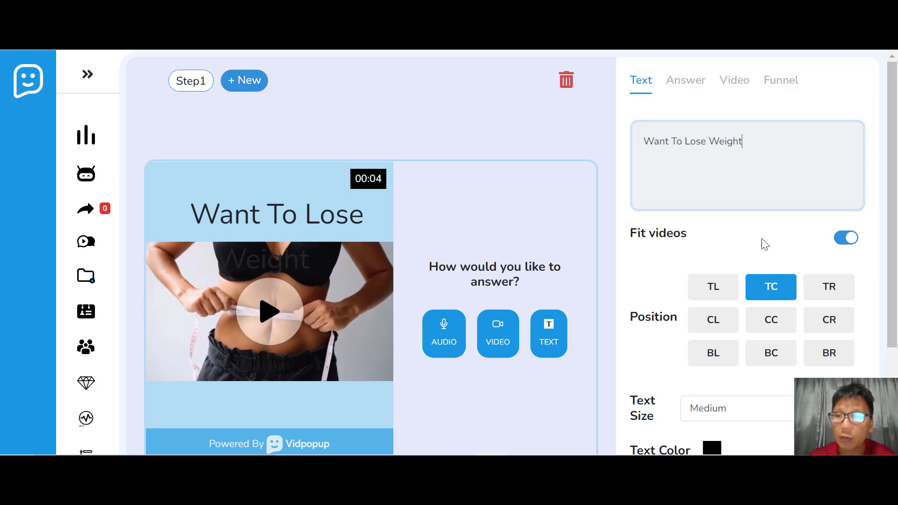
pyautogui.click(848, 239)
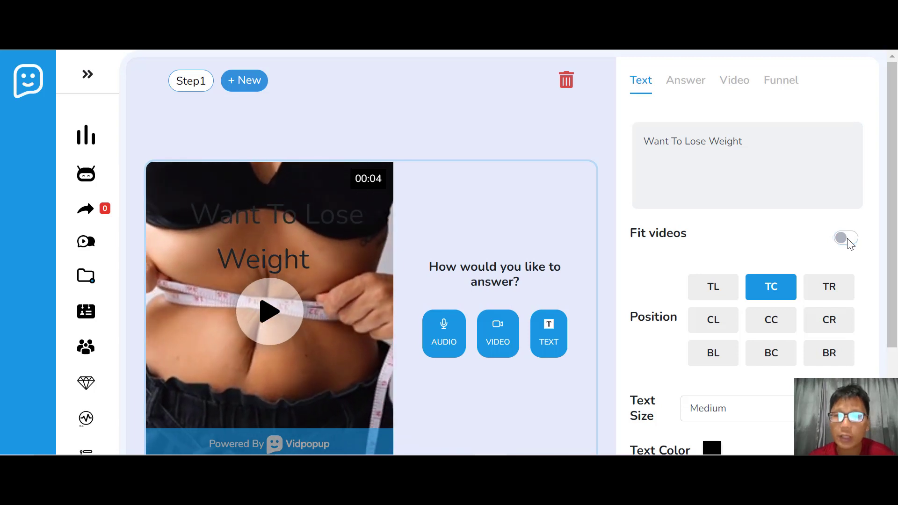
pyautogui.click(847, 238)
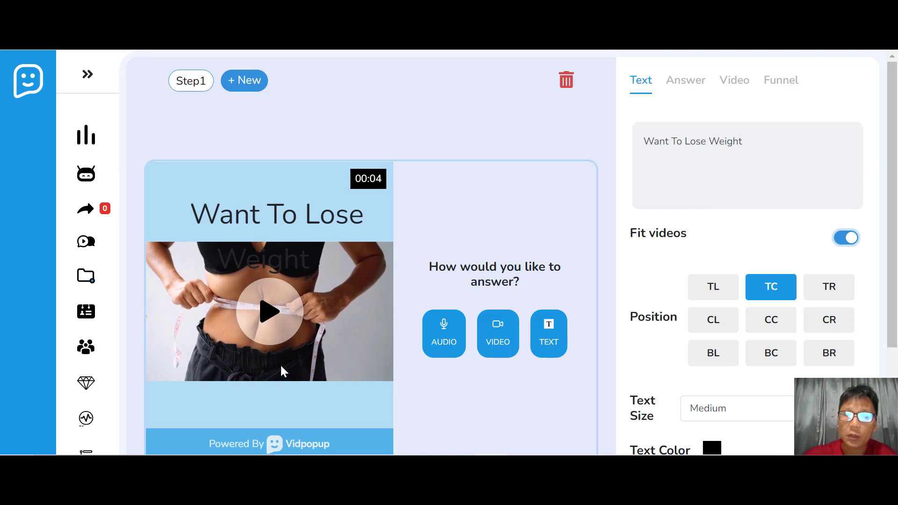
# - Set the overlay text size to Small
pyautogui.scroll(-2, 282, 372)
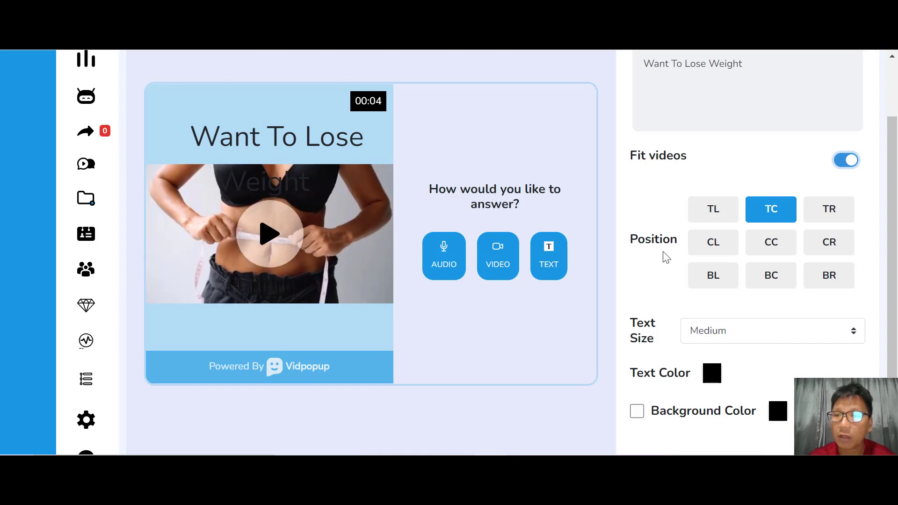
pyautogui.scroll(-1, 667, 257)
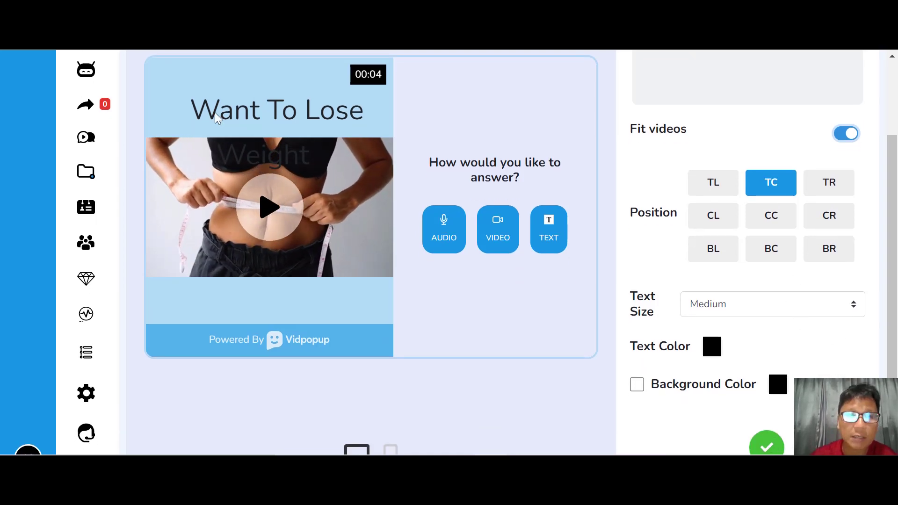
pyautogui.click(726, 310)
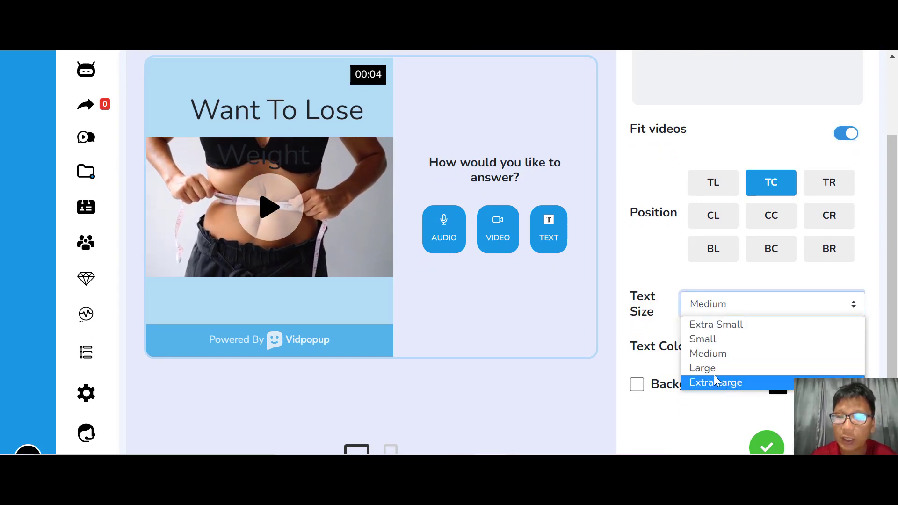
pyautogui.click(704, 339)
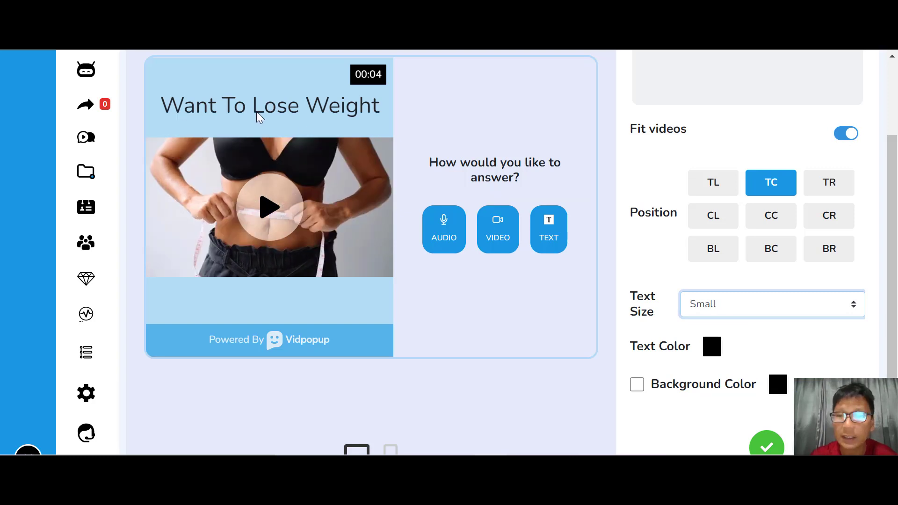
# - Color the overlay text red (RGB 240, 5, 5) and enable its black background color
pyautogui.click(712, 354)
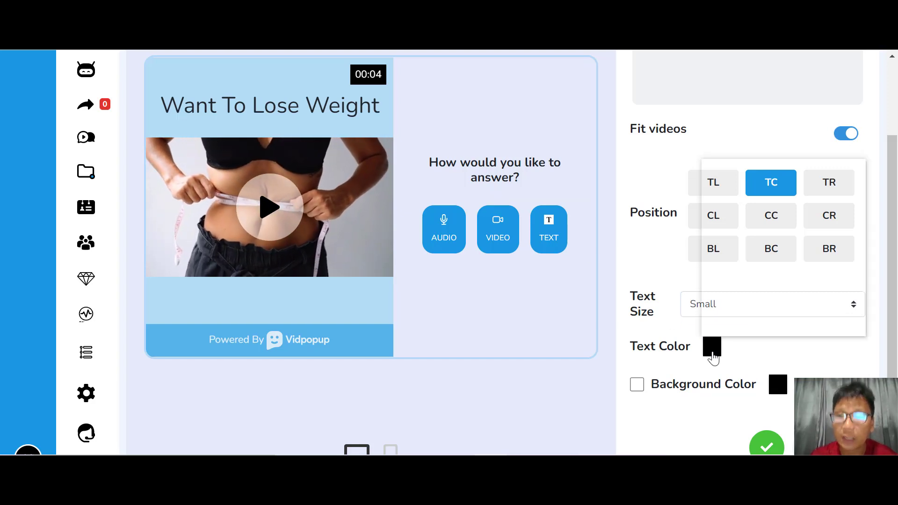
pyautogui.click(859, 168)
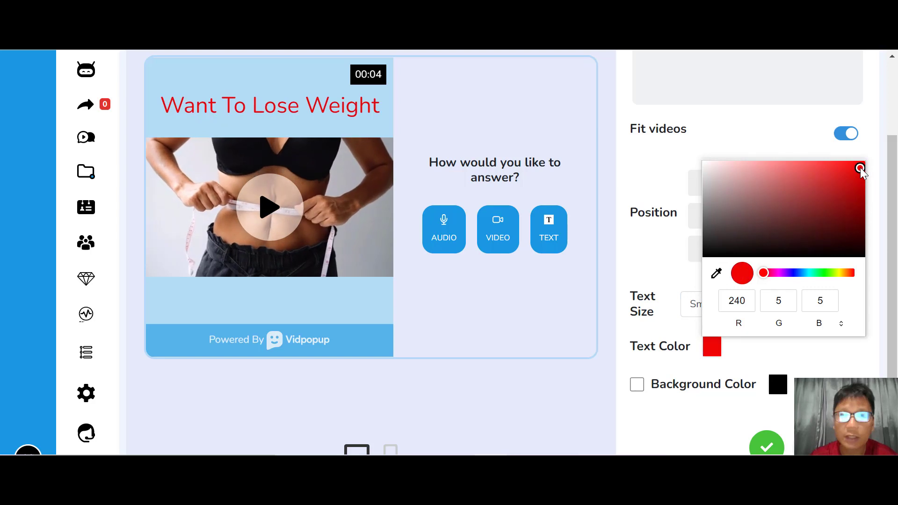
pyautogui.click(862, 373)
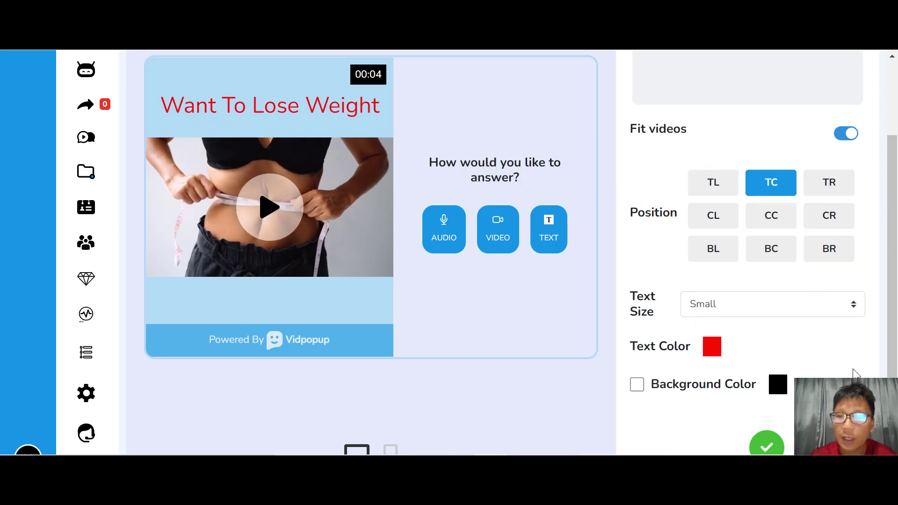
pyautogui.click(637, 385)
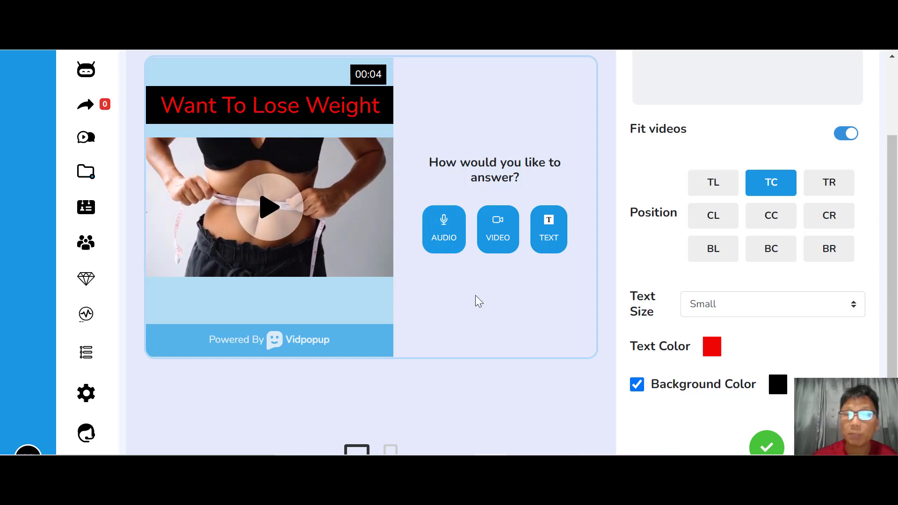
pyautogui.scroll(1, 476, 296)
pyautogui.scroll(-2, 475, 296)
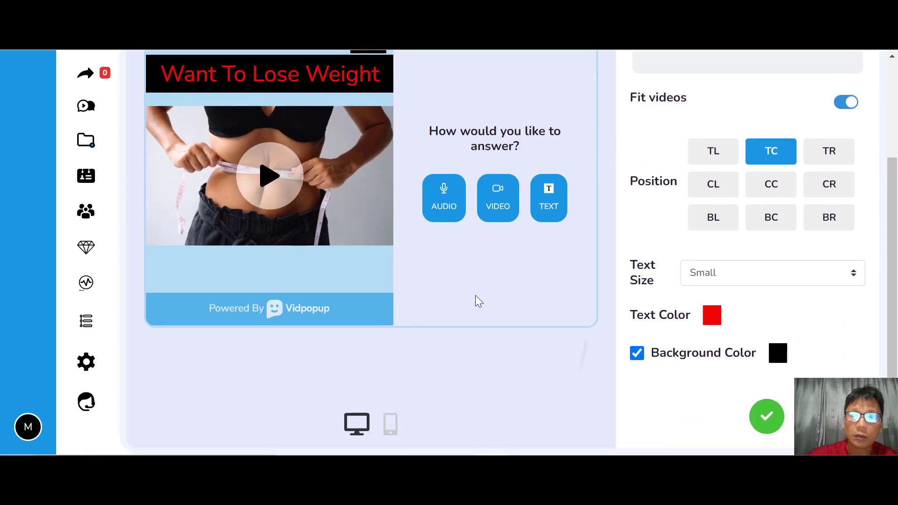
pyautogui.scroll(1, 475, 296)
pyautogui.scroll(1, 475, 296)
pyautogui.scroll(1, 476, 296)
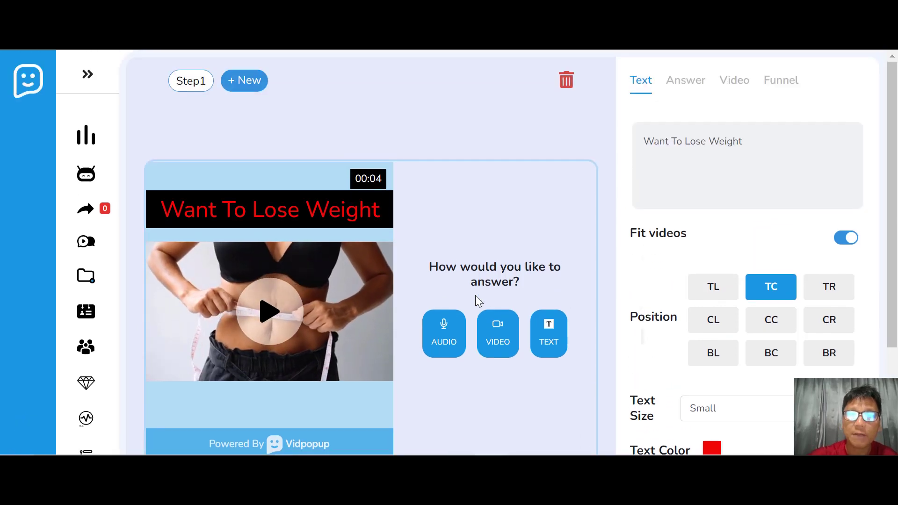
pyautogui.scroll(-3, 475, 296)
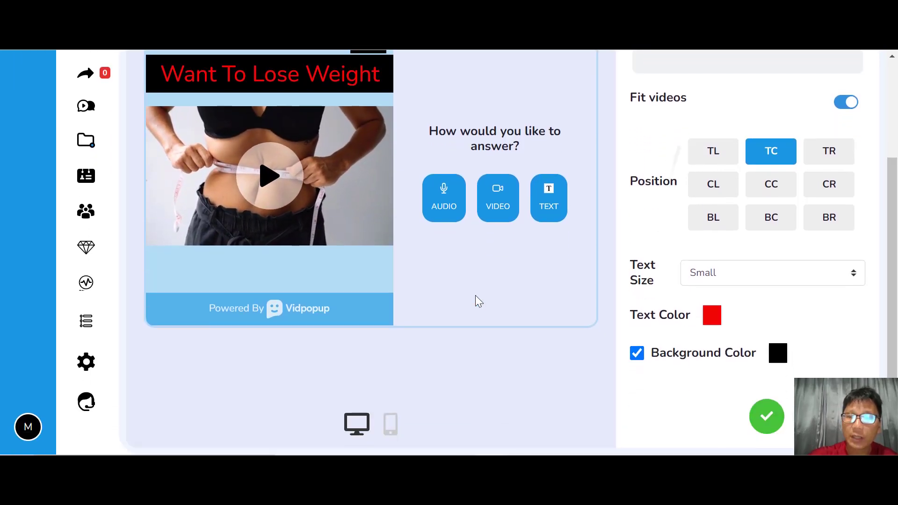
pyautogui.scroll(4, 476, 296)
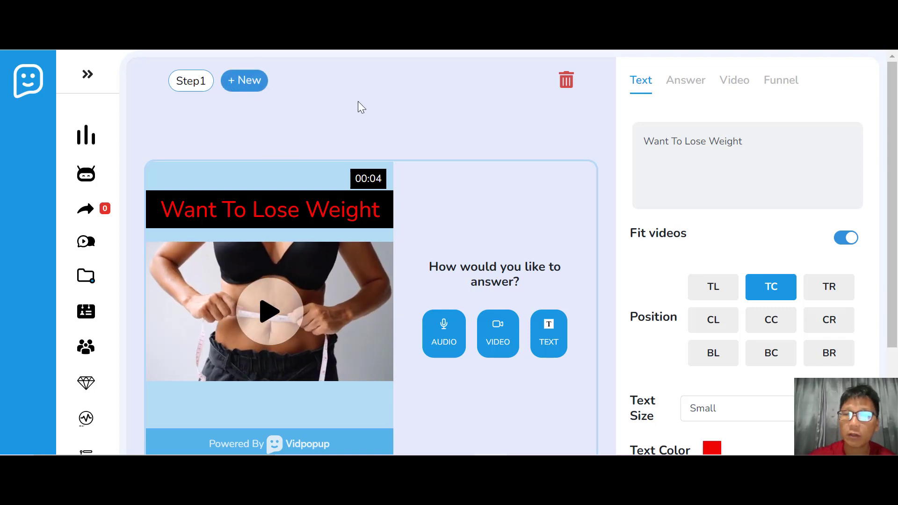
pyautogui.scroll(-3, 359, 103)
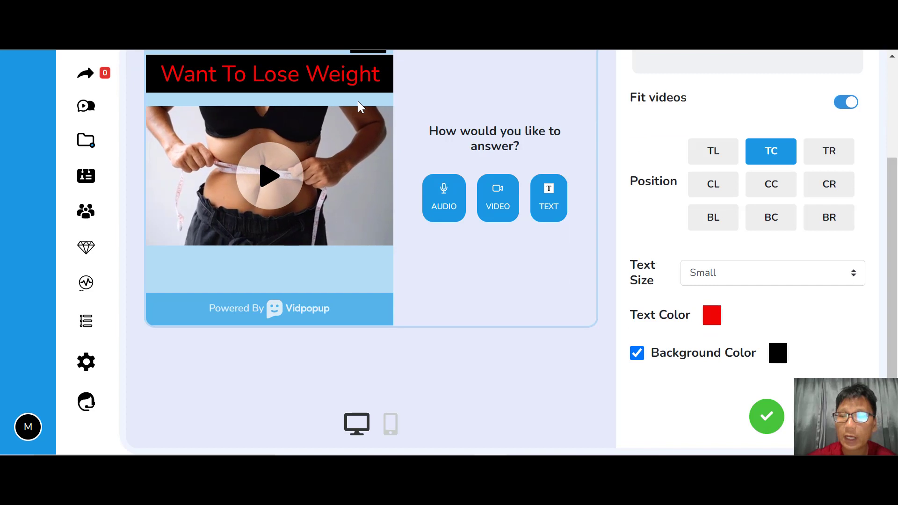
# - Try the Multiple Choice, Button, Calendar and Payment answer types for the step and return to Multimedia
pyautogui.scroll(3, 358, 101)
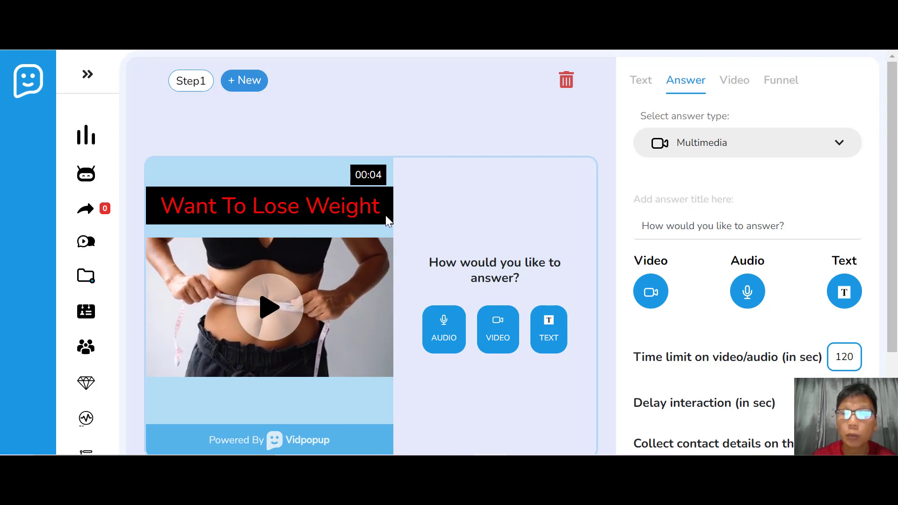
pyautogui.click(716, 142)
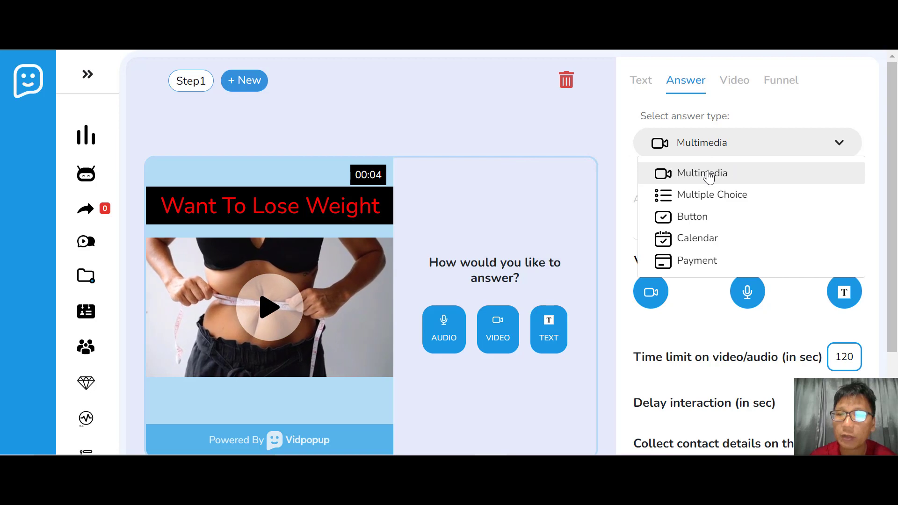
pyautogui.click(728, 195)
pyautogui.click(772, 148)
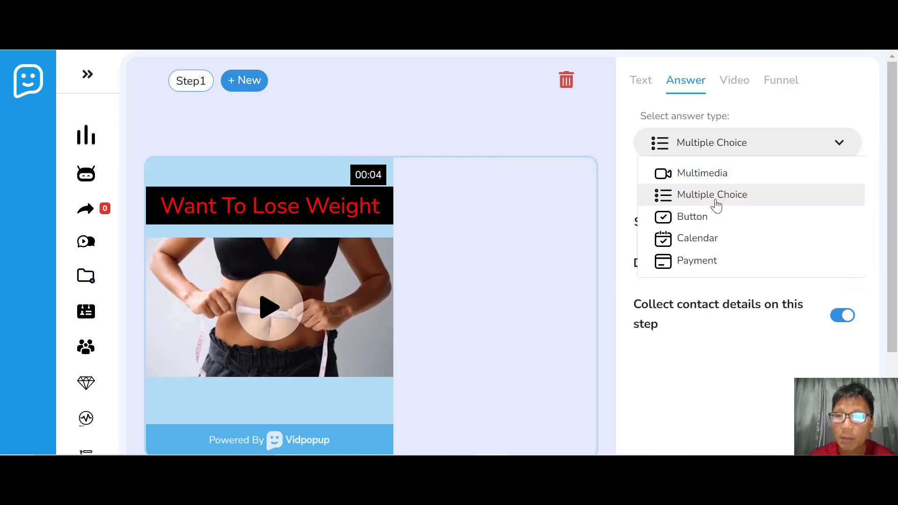
pyautogui.click(697, 215)
pyautogui.click(714, 154)
pyautogui.click(702, 239)
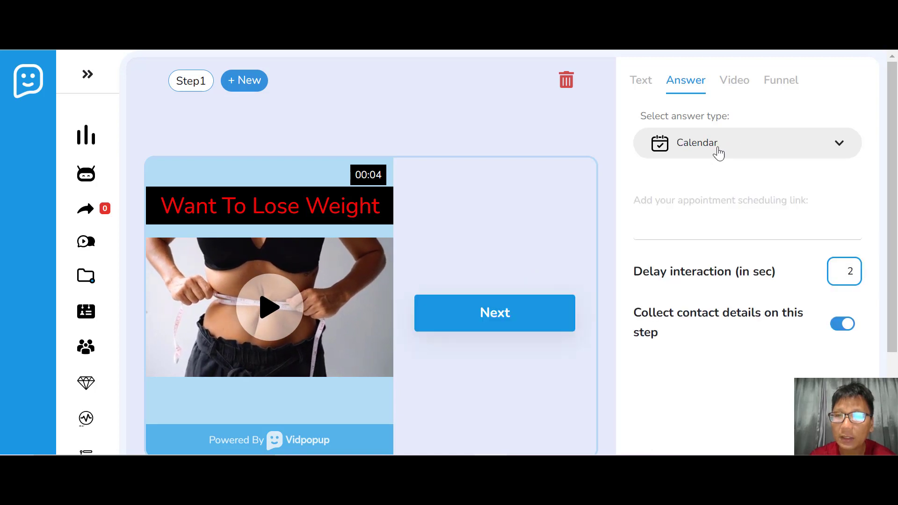
pyautogui.click(718, 149)
pyautogui.click(697, 262)
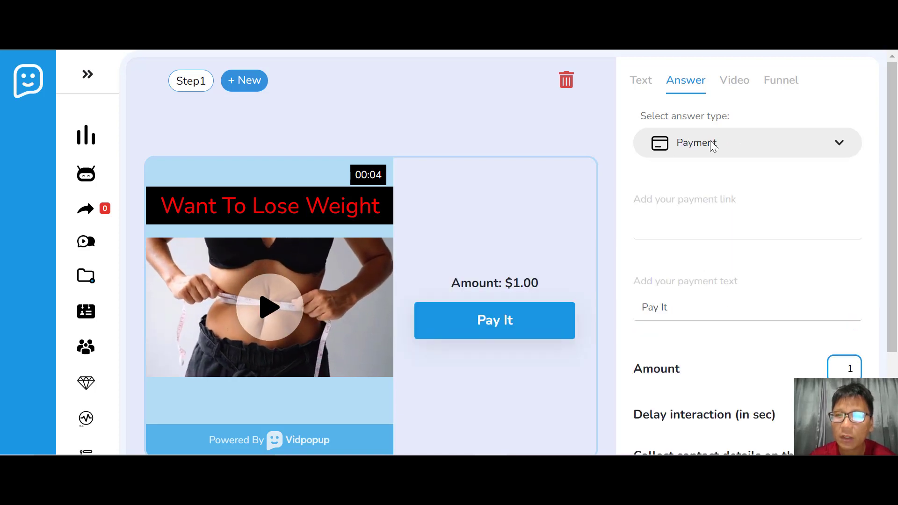
pyautogui.click(708, 142)
pyautogui.click(699, 174)
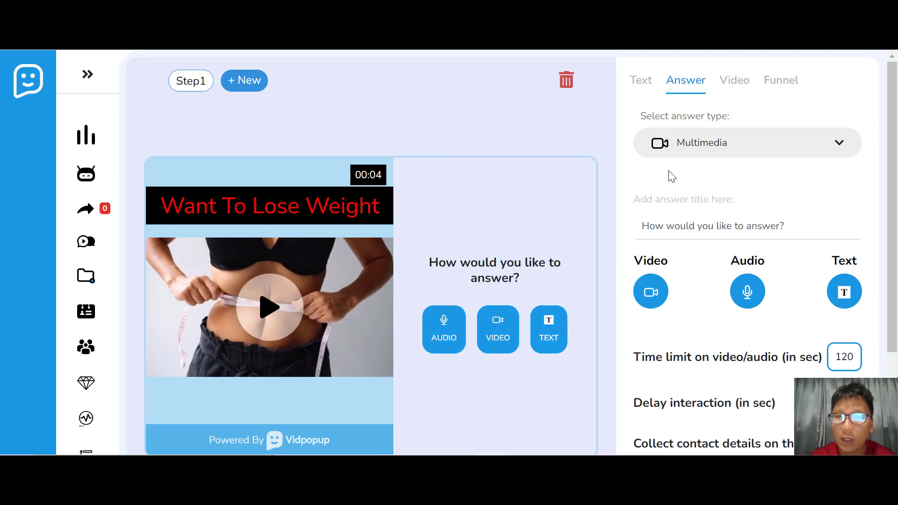
# - Switch the answer type to Multiple Choice, adding two choices with the first named "Buy Weight Loss Product"
pyautogui.click(679, 154)
pyautogui.click(712, 198)
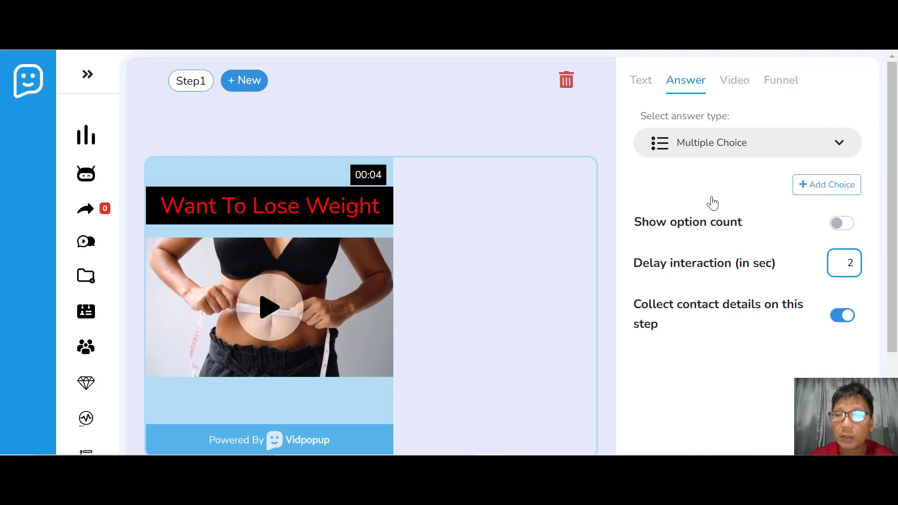
pyautogui.click(803, 185)
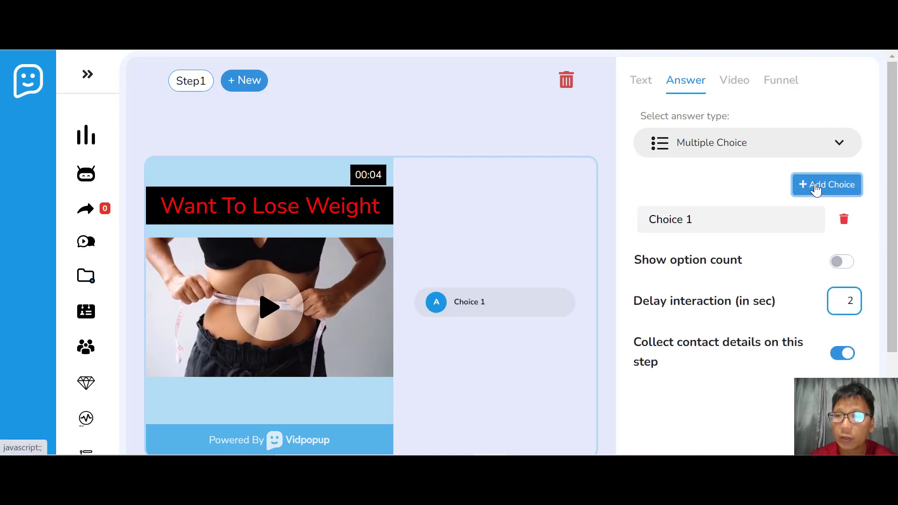
pyautogui.click(803, 185)
pyautogui.click(723, 228)
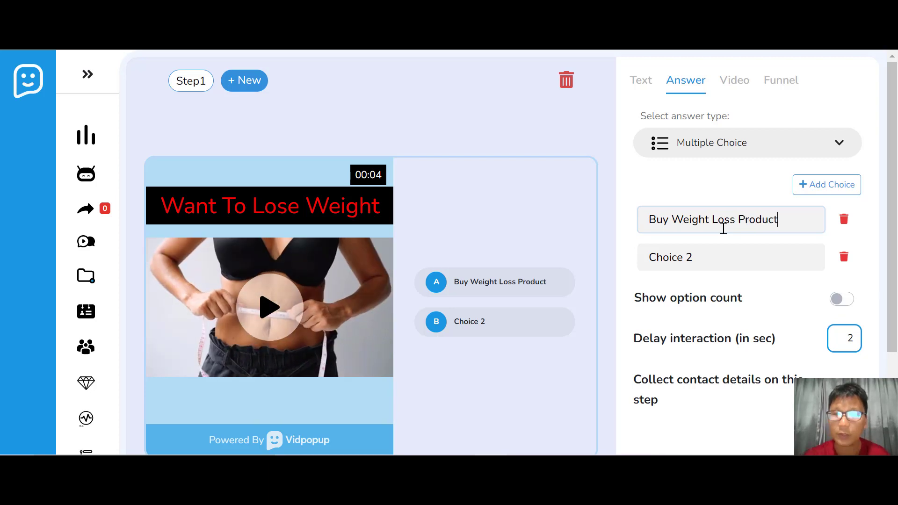
# - Name the second choice "Buy Weight Loss Program" and turn on the option count
pyautogui.tripleClick(731, 250)
pyautogui.write('Bu')
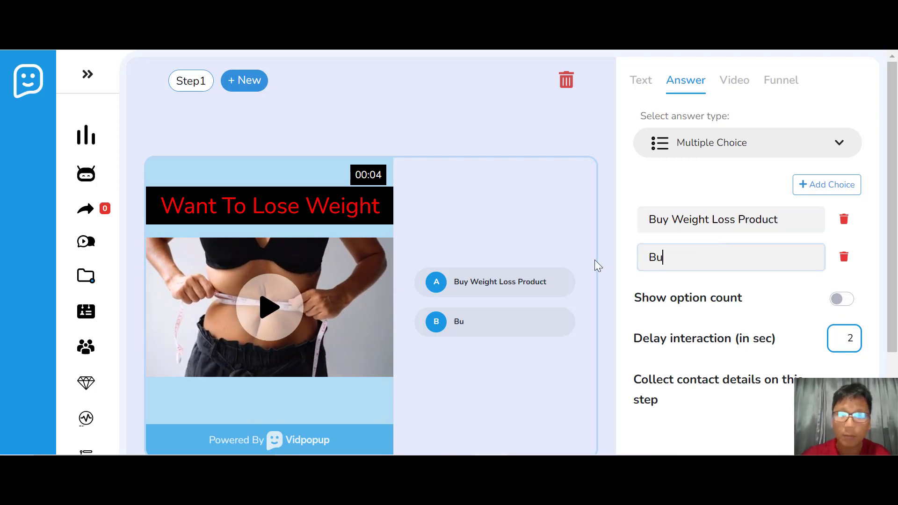
pyautogui.write('y Weight ')
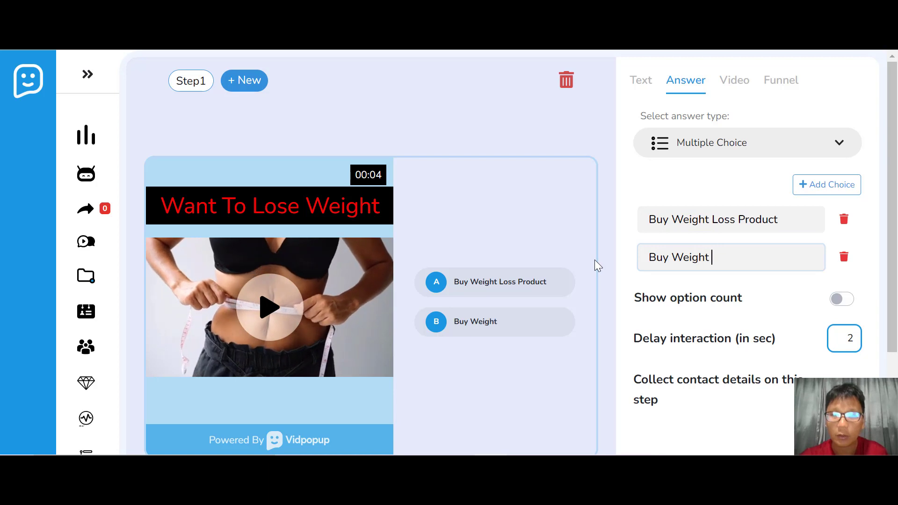
pyautogui.write('Loss Program')
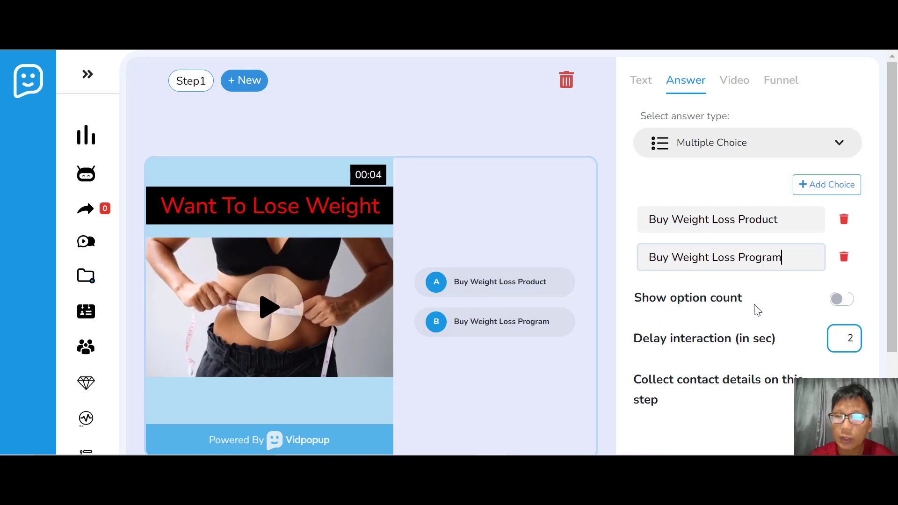
pyautogui.click(842, 299)
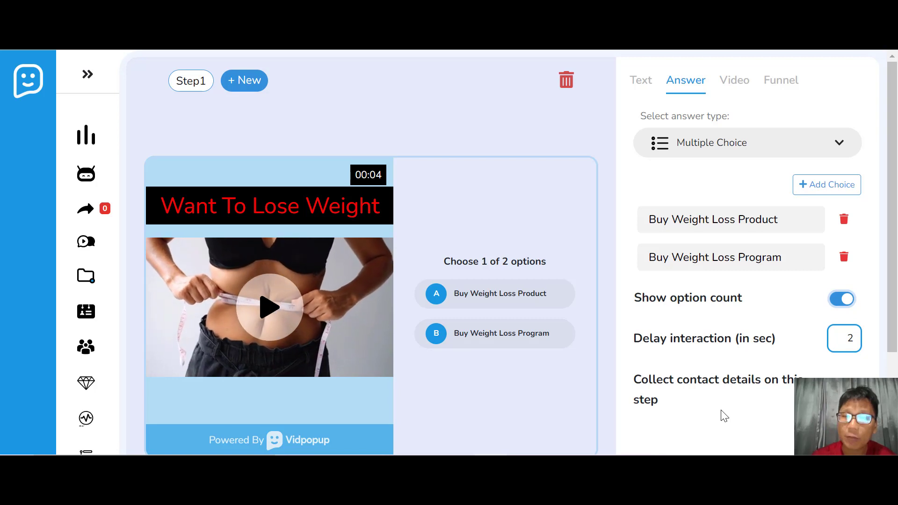
pyautogui.click(503, 297)
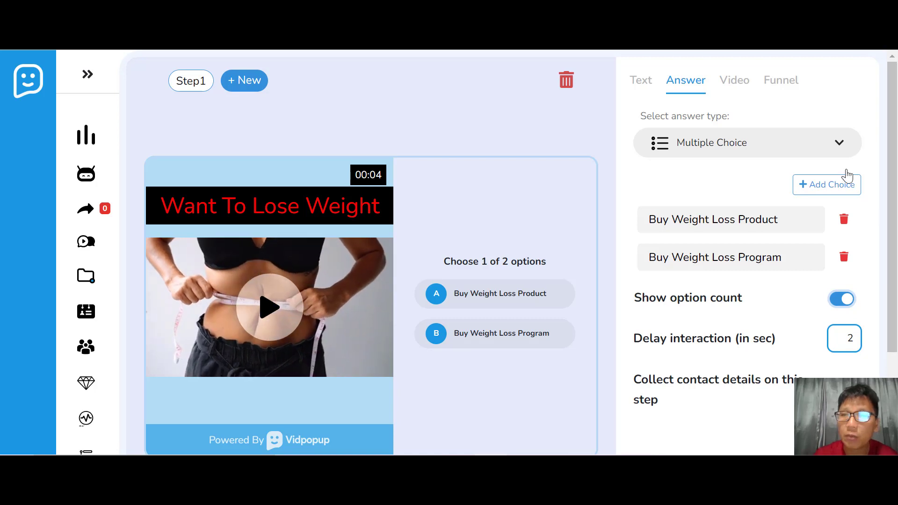
# - Change the answer type to Button with the call to action text "Buy Now"
pyautogui.click(809, 150)
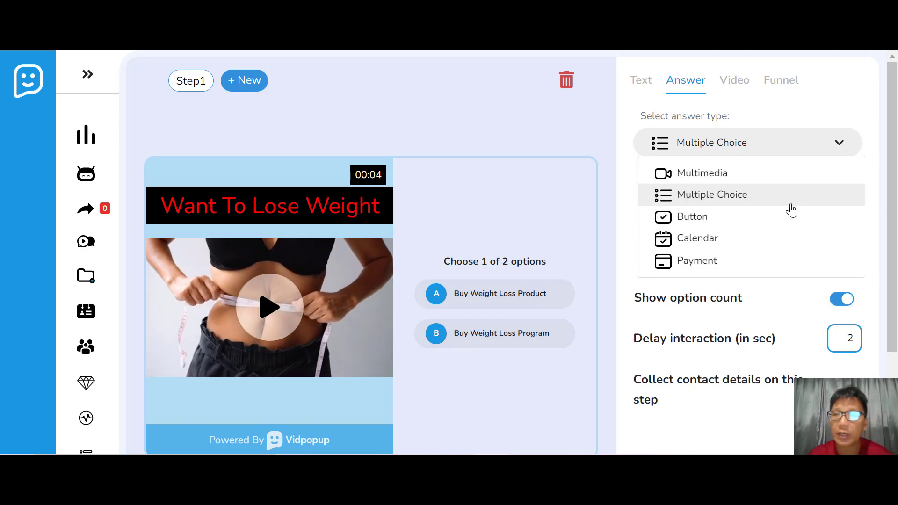
pyautogui.click(714, 227)
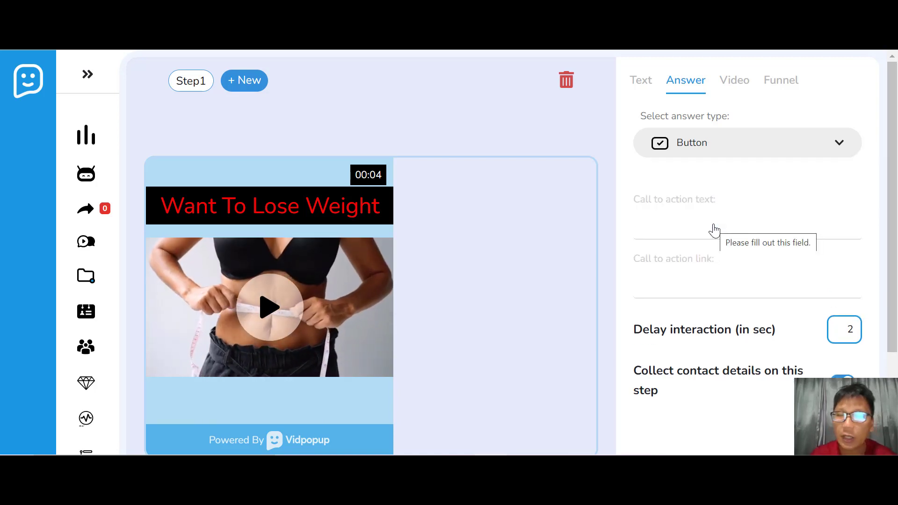
pyautogui.click(714, 227)
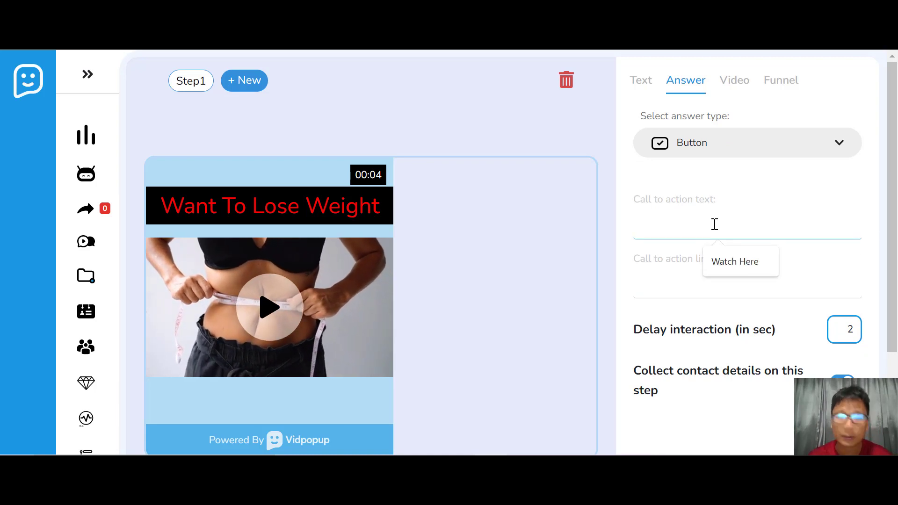
pyautogui.write('Bu')
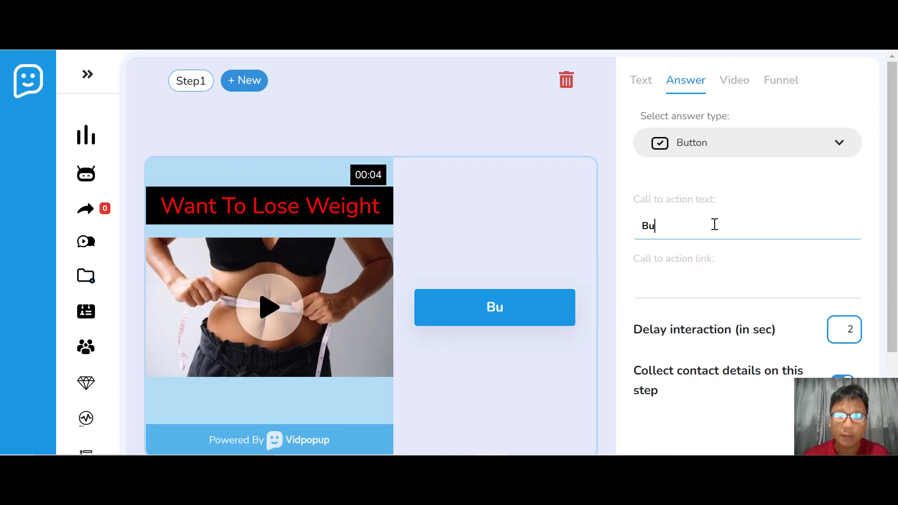
pyautogui.write('y Now')
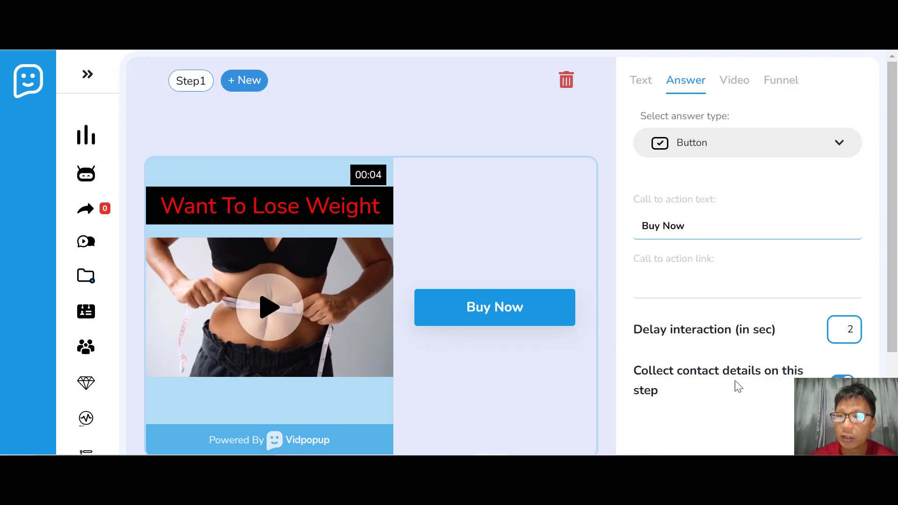
# - View the Calendar answer type, and set the step's answer type to Payment with the payment text "Buy Now"
pyautogui.click(788, 152)
pyautogui.click(724, 240)
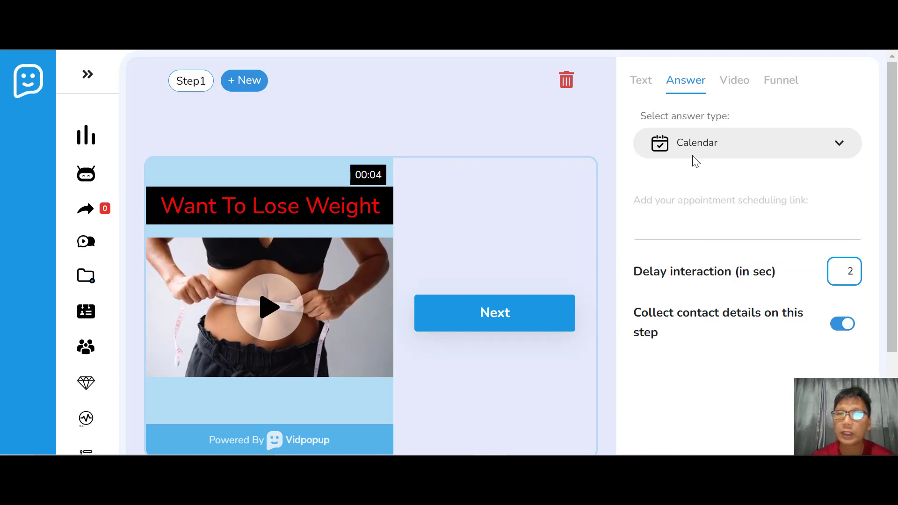
pyautogui.click(714, 150)
pyautogui.click(717, 260)
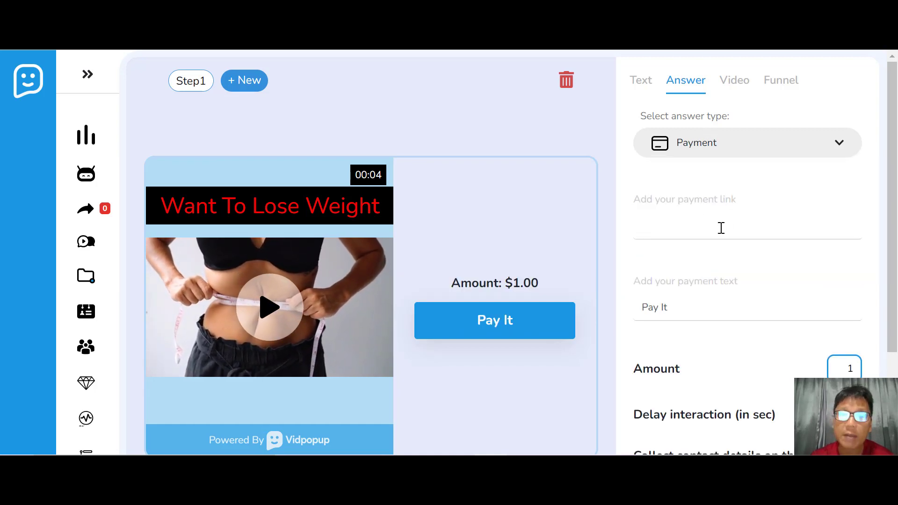
pyautogui.moveTo(734, 307); pyautogui.dragTo(585, 308)
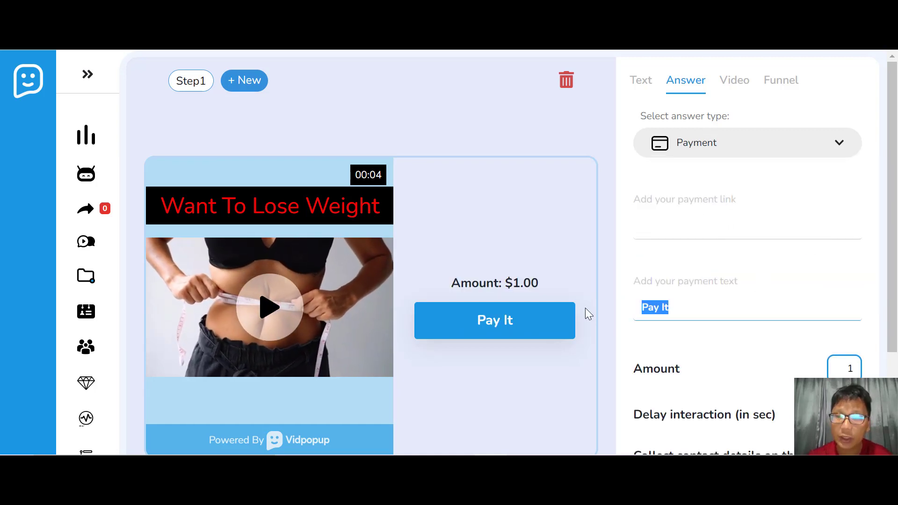
pyautogui.press('BackSpace')
pyautogui.write('Buy Now')
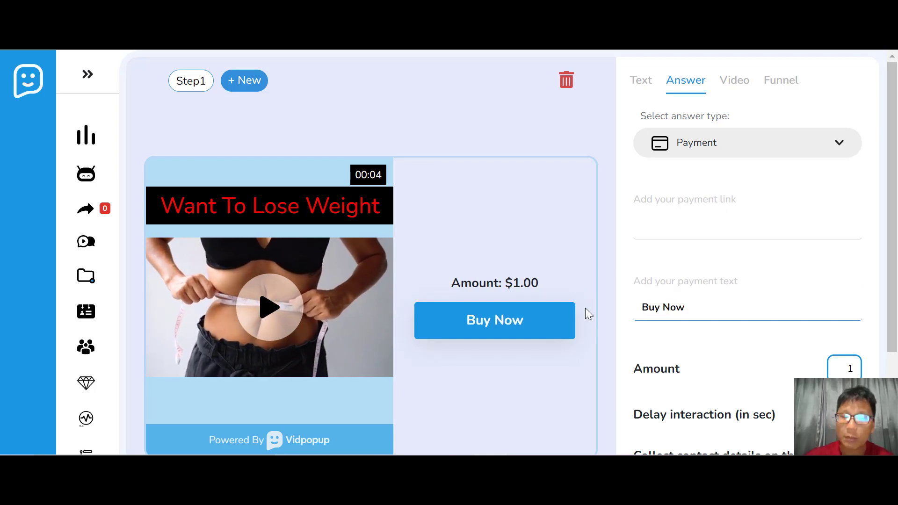
# - Set the payment amount to 100 and save the answer settings
pyautogui.scroll(-2, 585, 309)
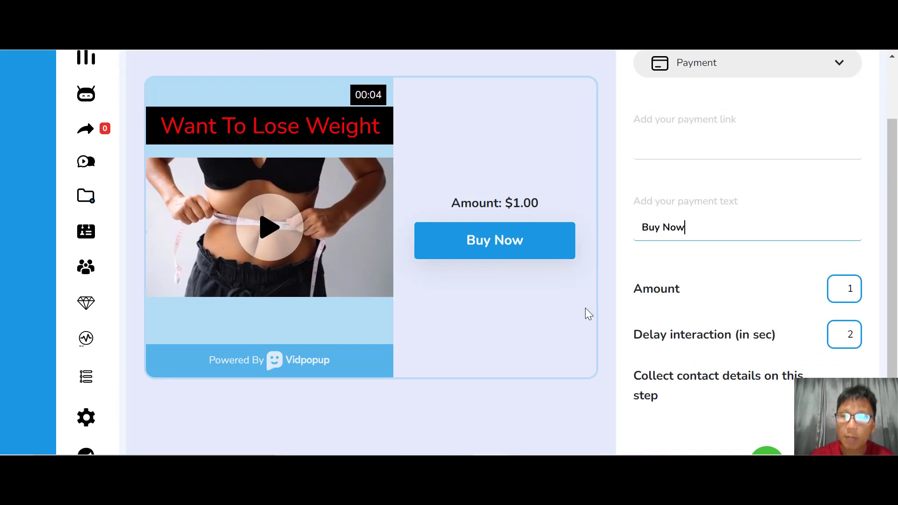
pyautogui.click(846, 287)
pyautogui.press('BackSpace')
pyautogui.write('100')
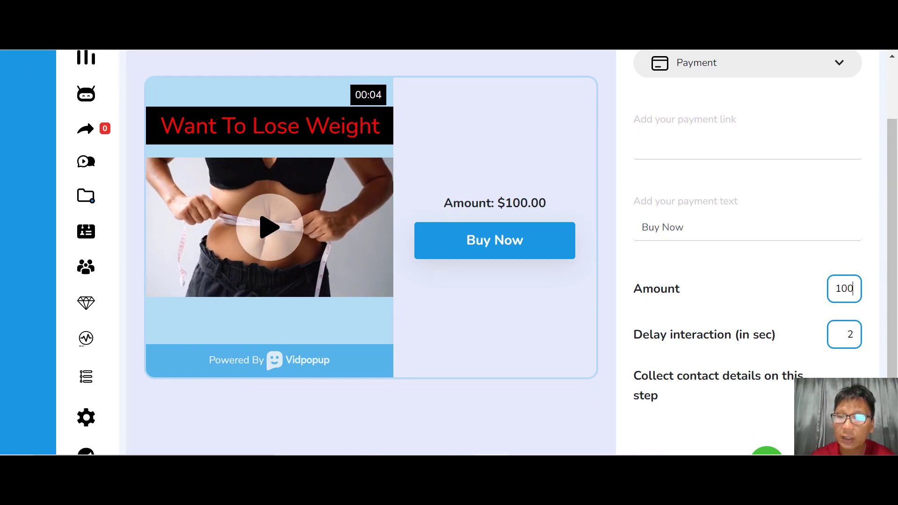
pyautogui.scroll(-1, 747, 425)
pyautogui.click(767, 417)
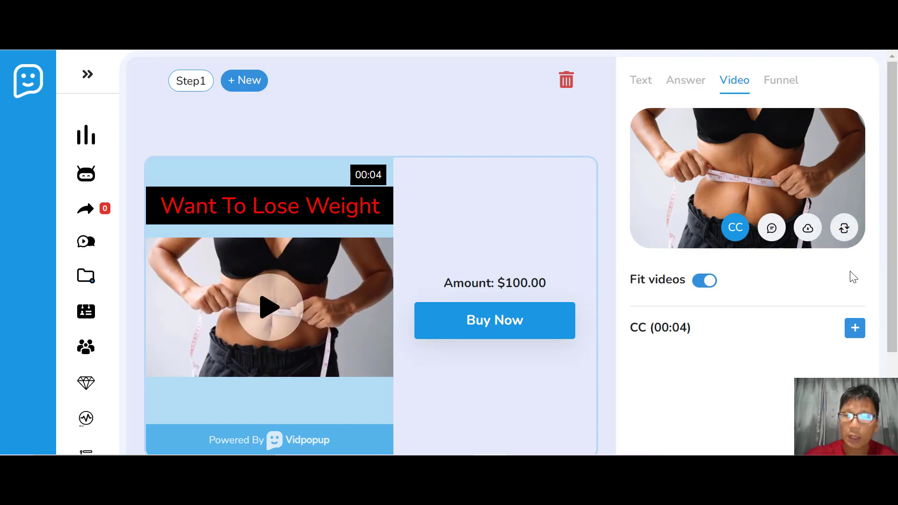
# - Go through the step's video and funnel settings and open the end screen for editing
pyautogui.scroll(-3, 853, 277)
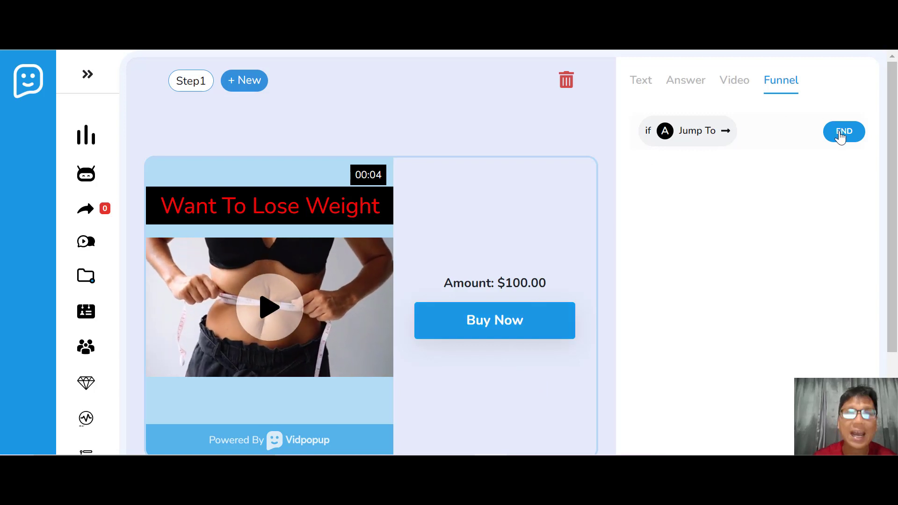
pyautogui.scroll(-1, 840, 137)
pyautogui.scroll(-1, 840, 137)
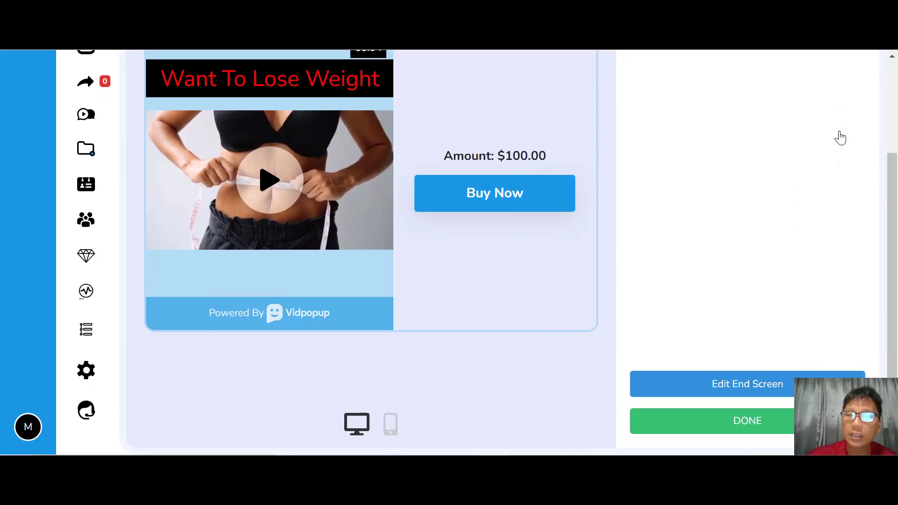
pyautogui.click(728, 386)
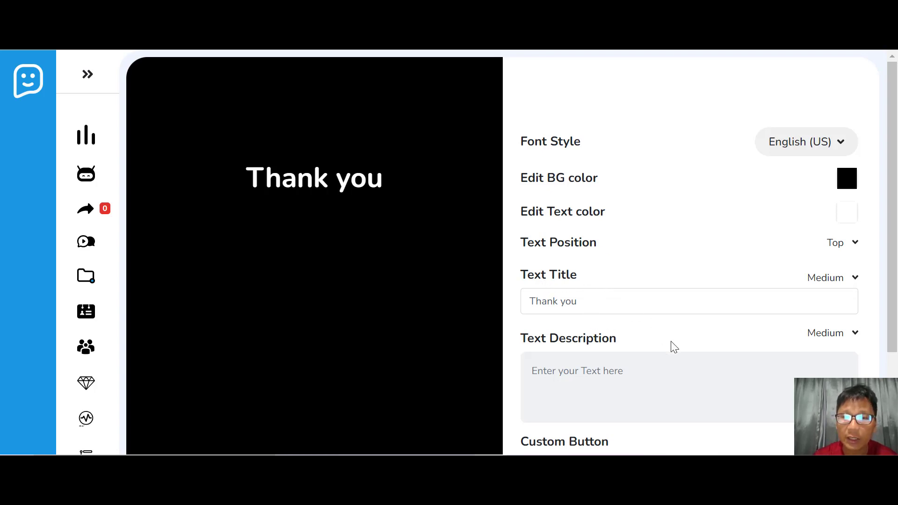
# - Enter the end screen description "Thank you for your purchase" and enable its custom button
pyautogui.click(635, 370)
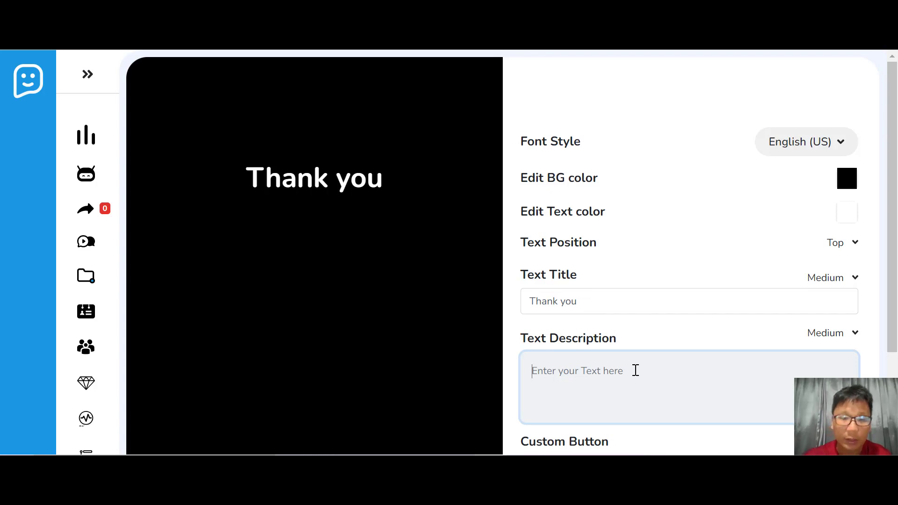
pyautogui.write('Thank you fo')
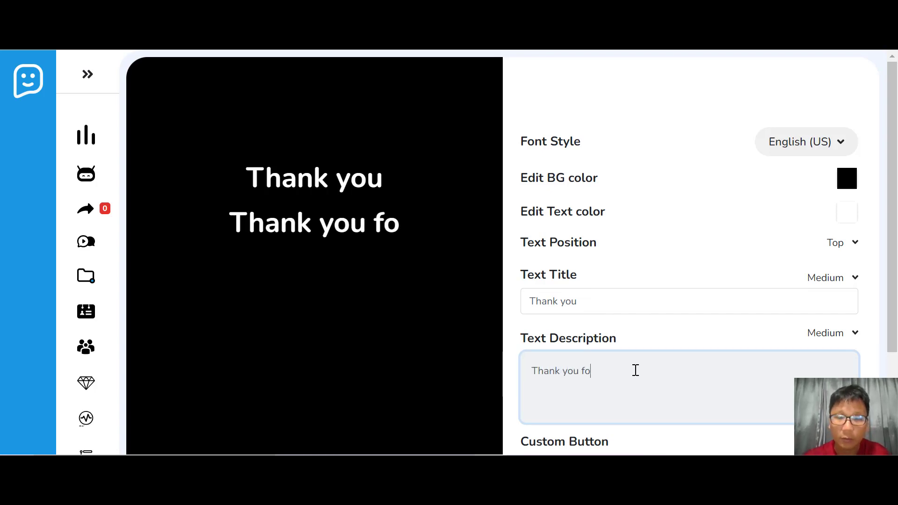
pyautogui.write('r your purchase')
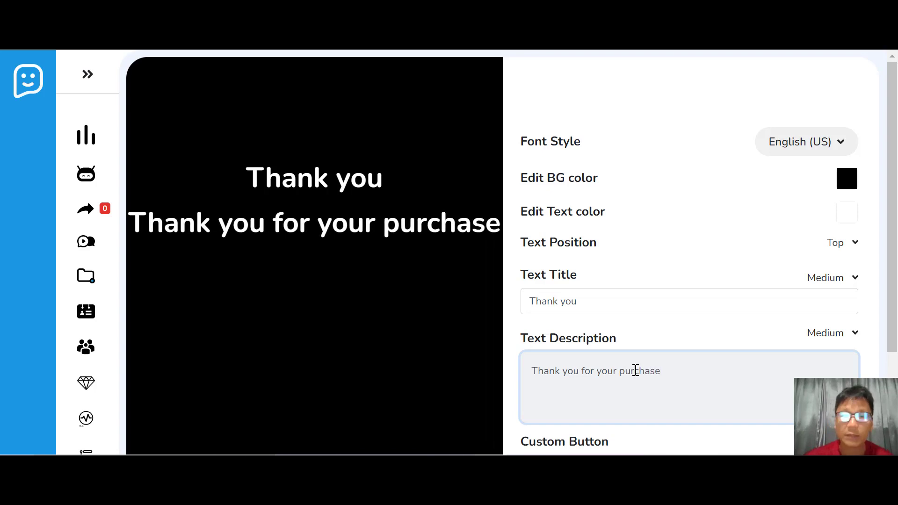
pyautogui.scroll(-2, 636, 371)
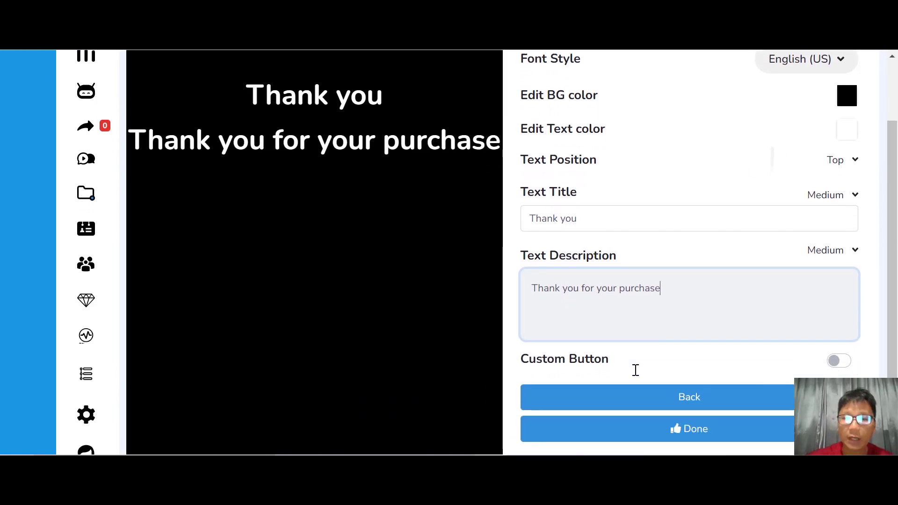
pyautogui.scroll(-1, 636, 370)
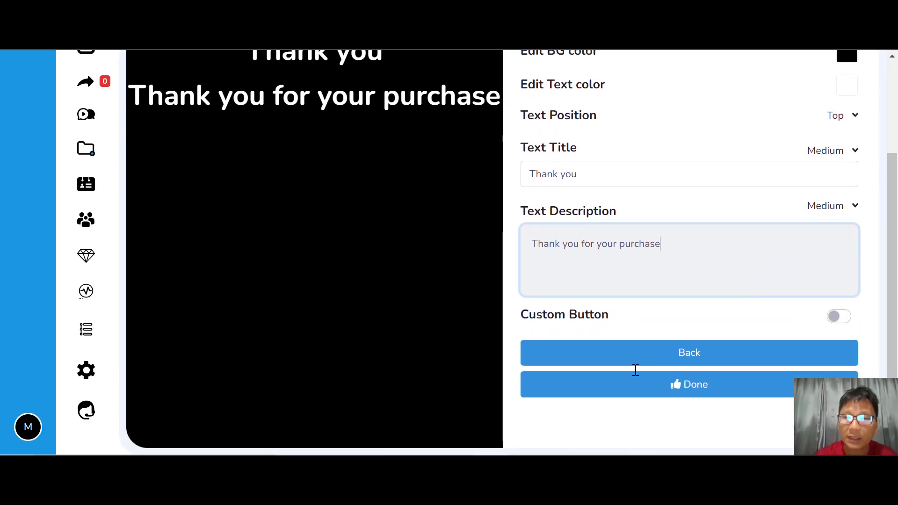
pyautogui.click(839, 317)
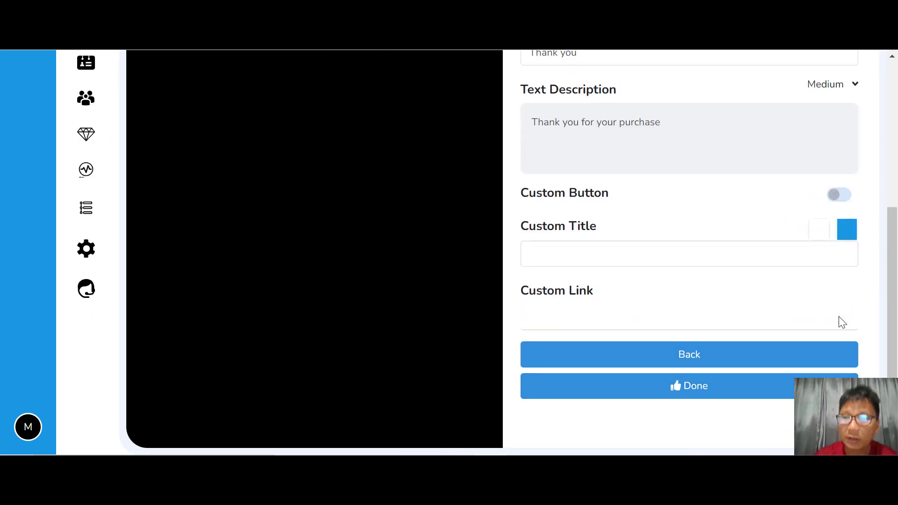
# - Title the end screen's custom button "Click here To See To Watch Weight Loss Video" and finish editing the end screen
pyautogui.click(625, 257)
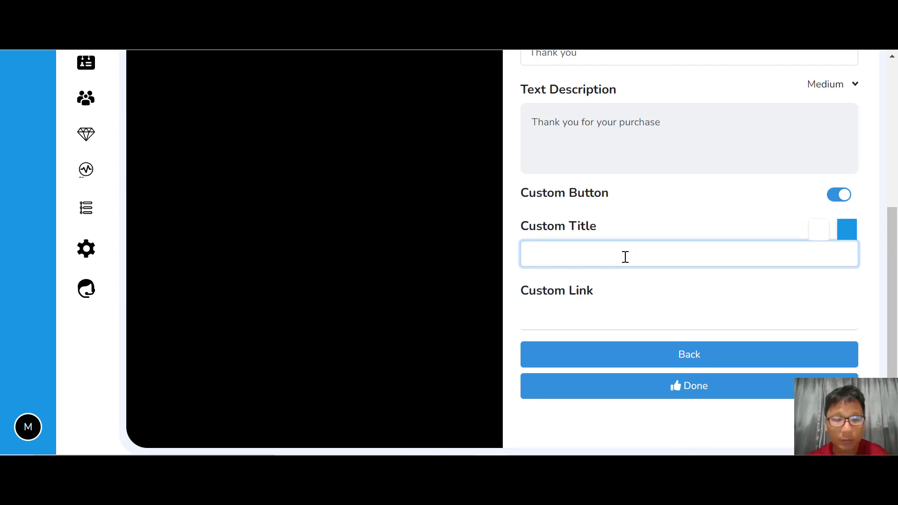
pyautogui.write('Click here To')
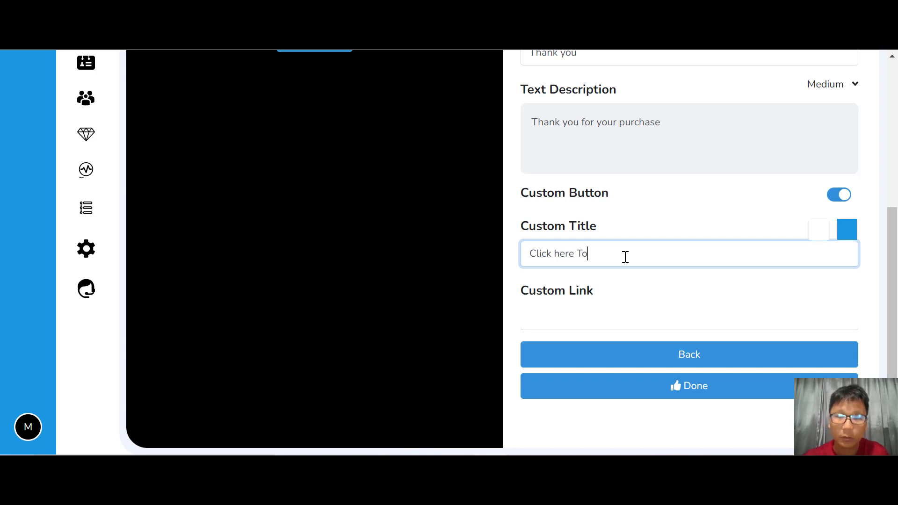
pyautogui.write(' See Mo')
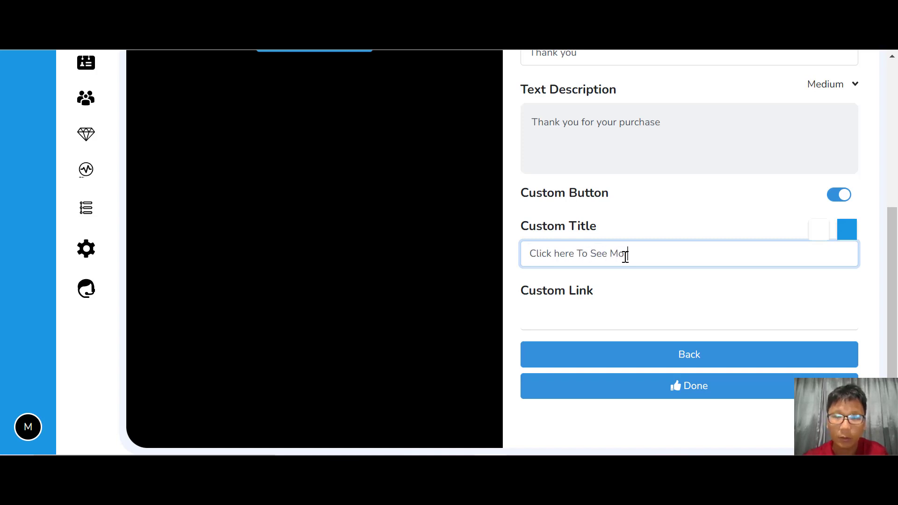
pyautogui.write('re Offer')
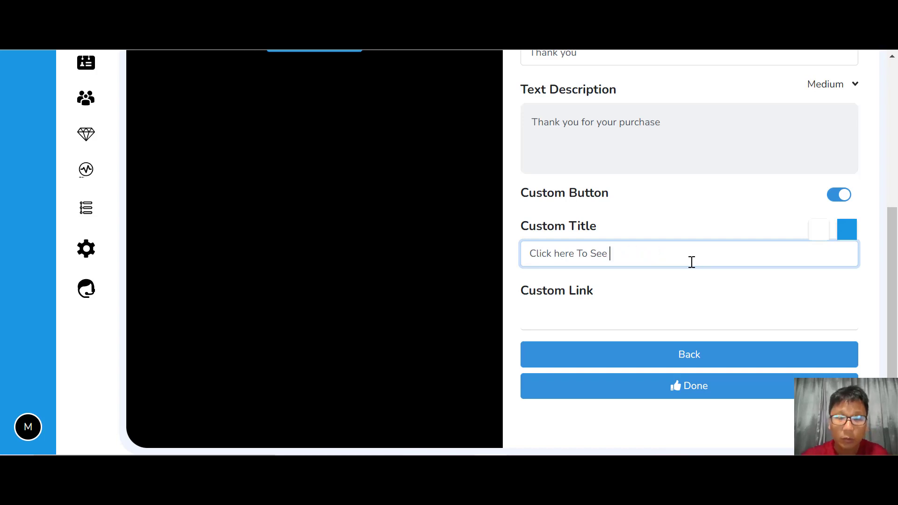
pyautogui.write('W')
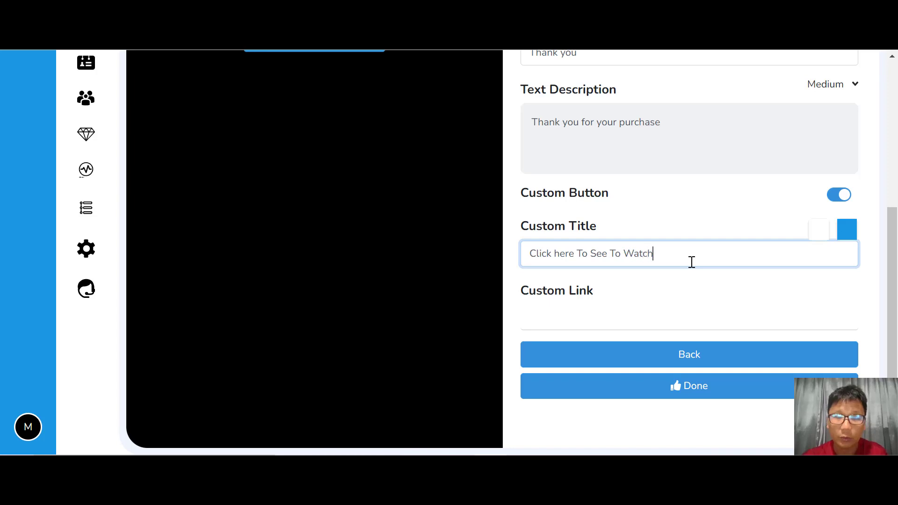
pyautogui.write('atch Weight L')
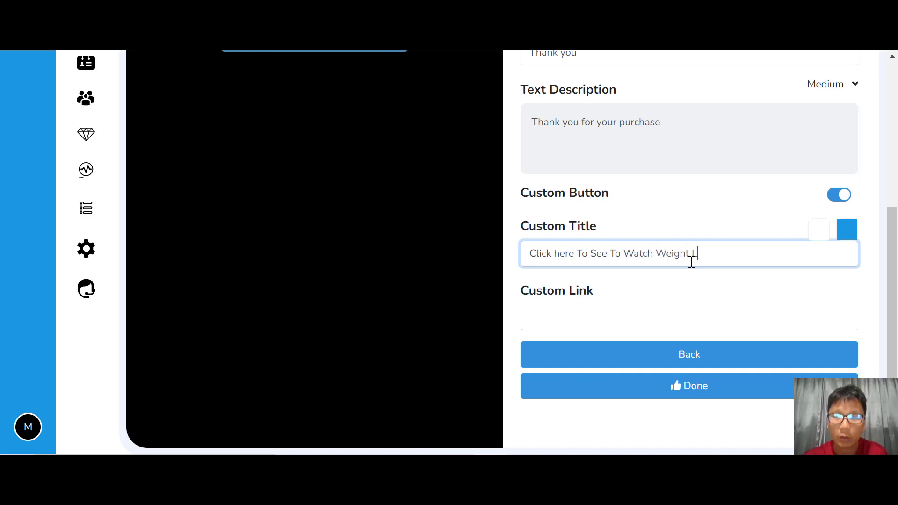
pyautogui.write('oss Video')
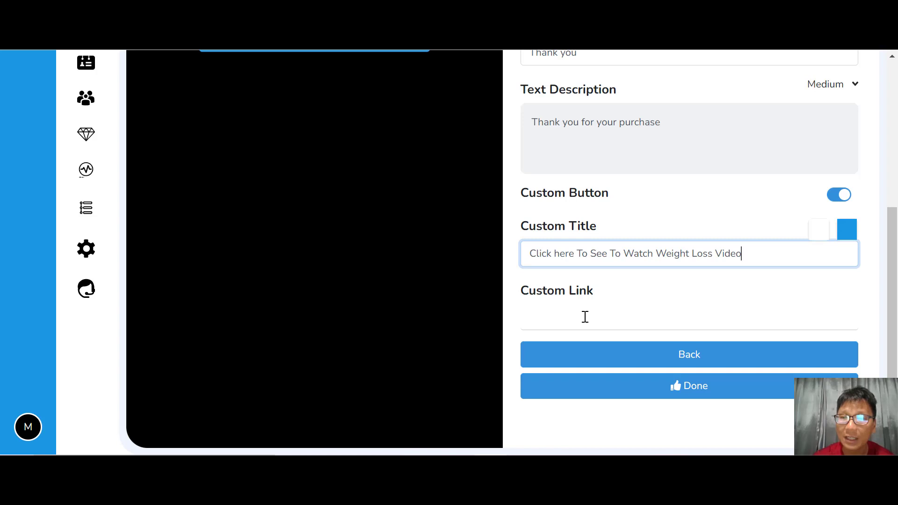
pyautogui.click(691, 395)
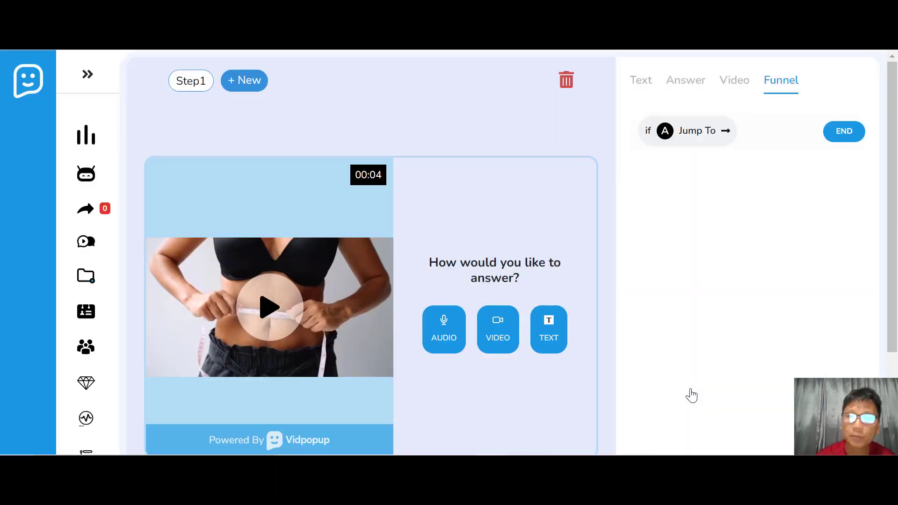
# - Save the current step and go to the popup's settings
pyautogui.scroll(-3, 692, 395)
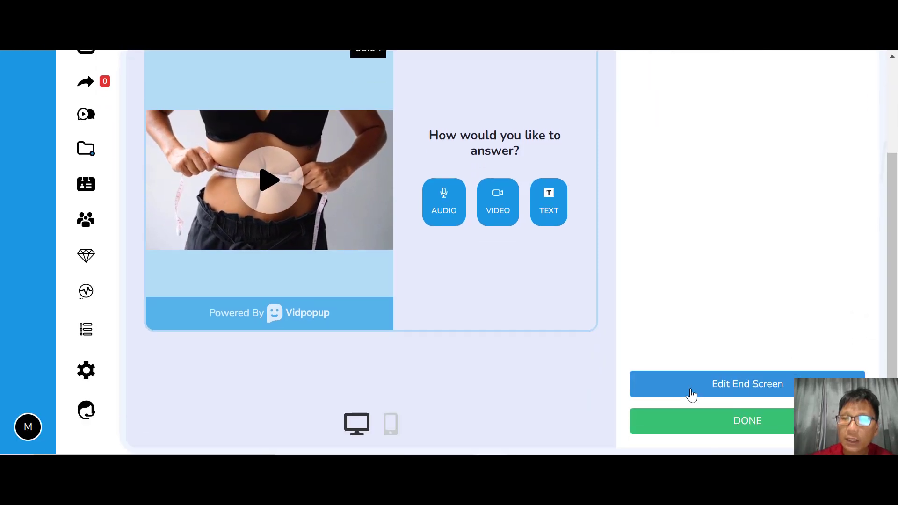
pyautogui.click(767, 423)
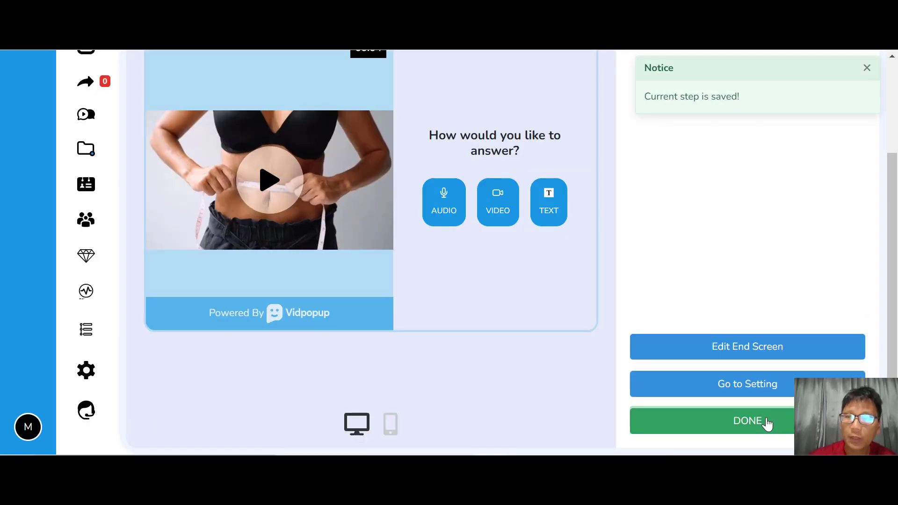
pyautogui.click(758, 382)
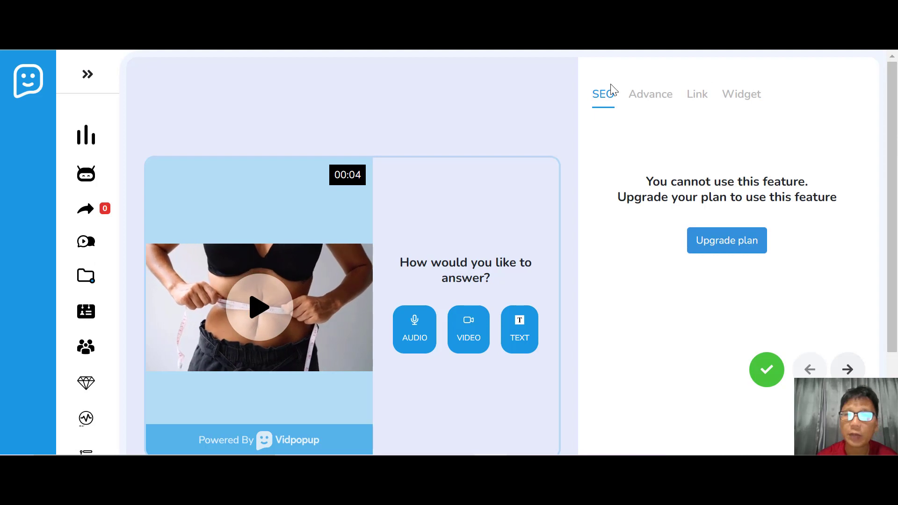
# - Review the popup's advanced settings, including the integration choices, and its share and preview links
pyautogui.click(649, 99)
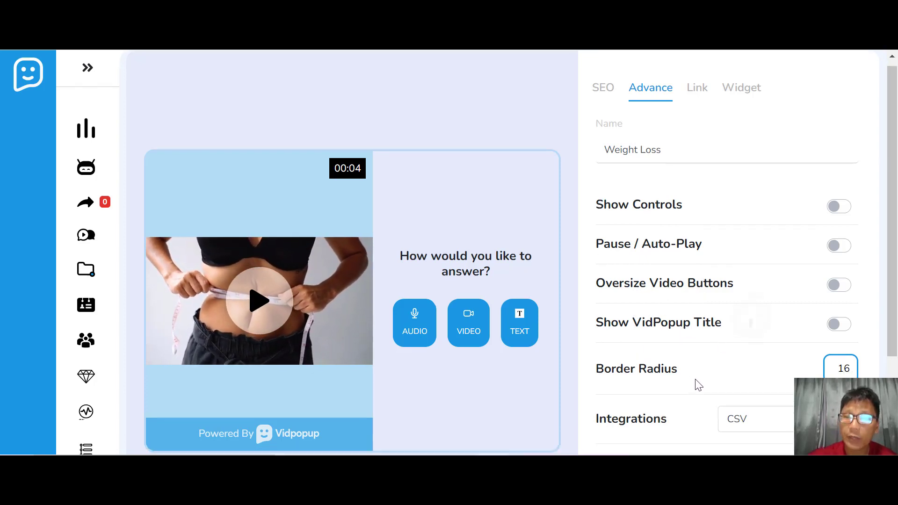
pyautogui.scroll(-3, 697, 383)
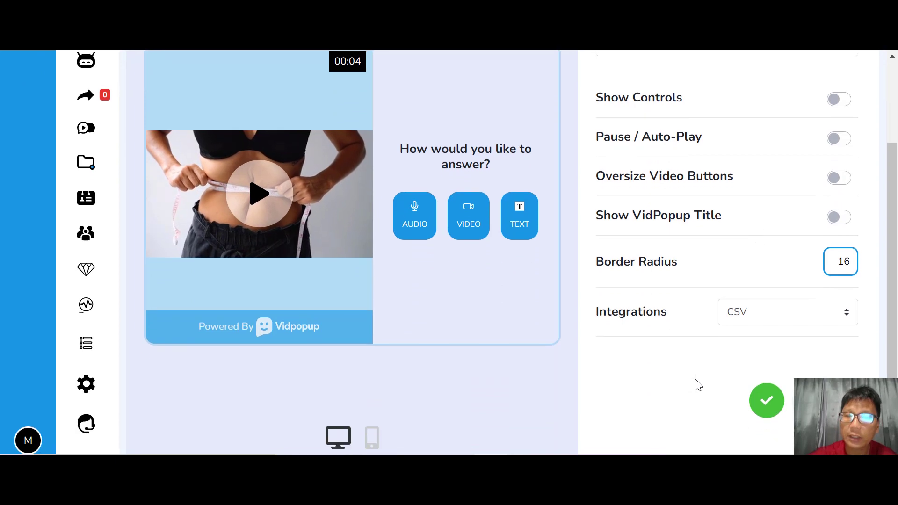
pyautogui.click(794, 322)
pyautogui.click(667, 333)
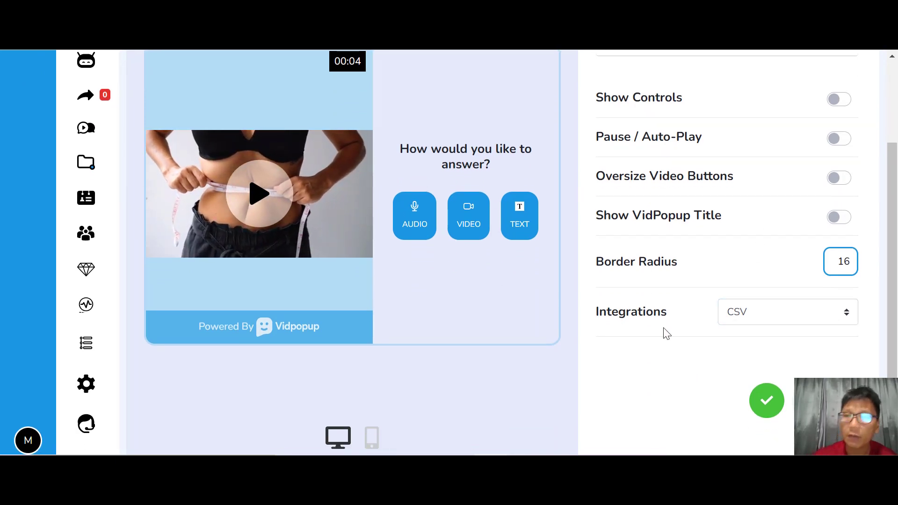
pyautogui.scroll(3, 663, 330)
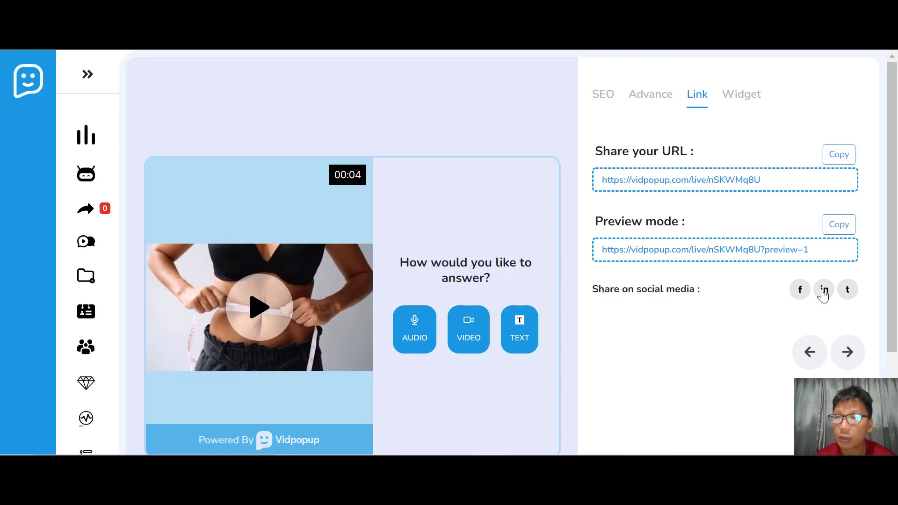
# - Go through the popup's widget options and website embed code, and finish the popup setup
pyautogui.click(755, 95)
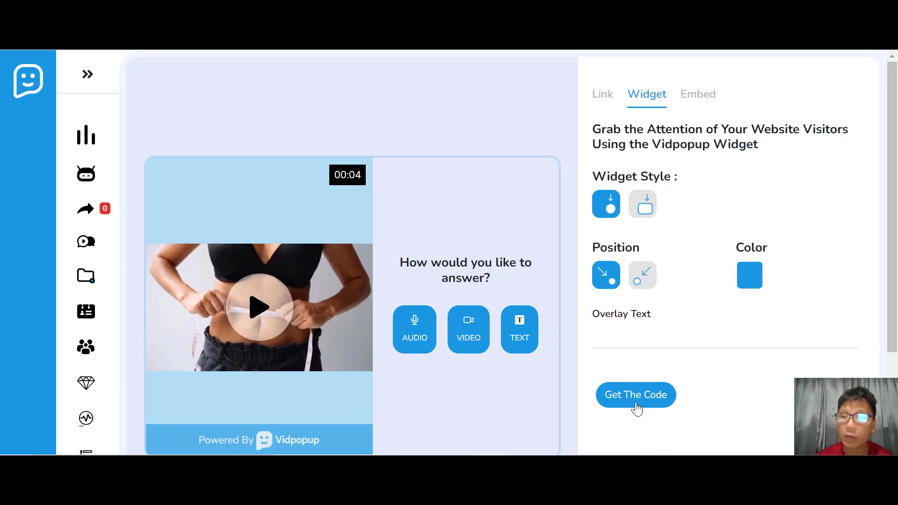
pyautogui.click(716, 98)
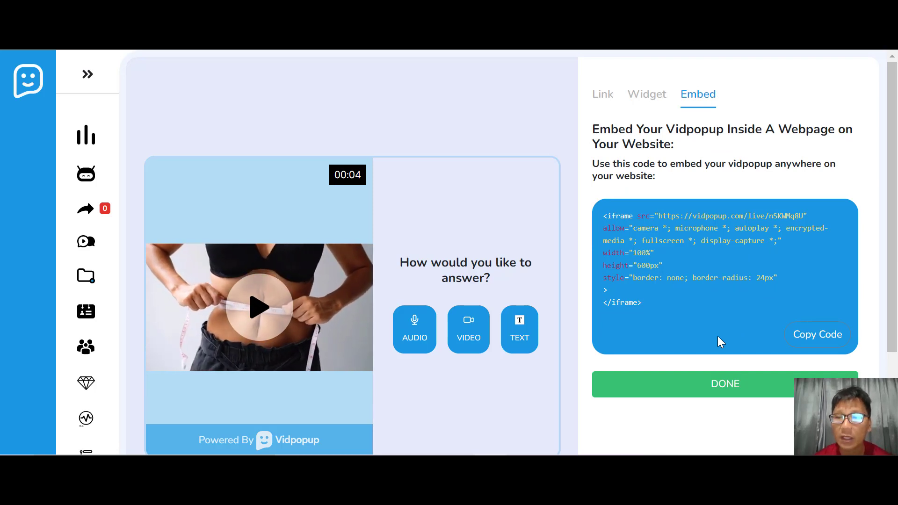
pyautogui.click(752, 394)
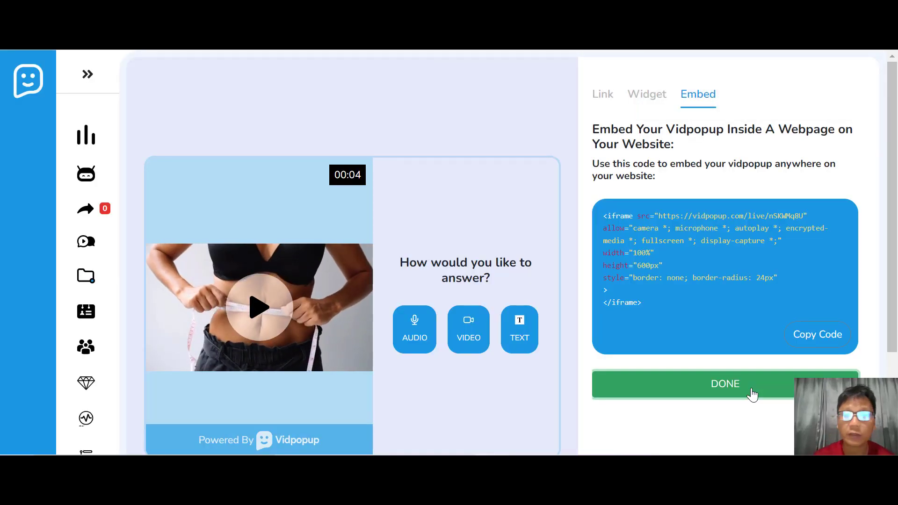
# - View the latest replies page and the available AR integrations
pyautogui.click(87, 202)
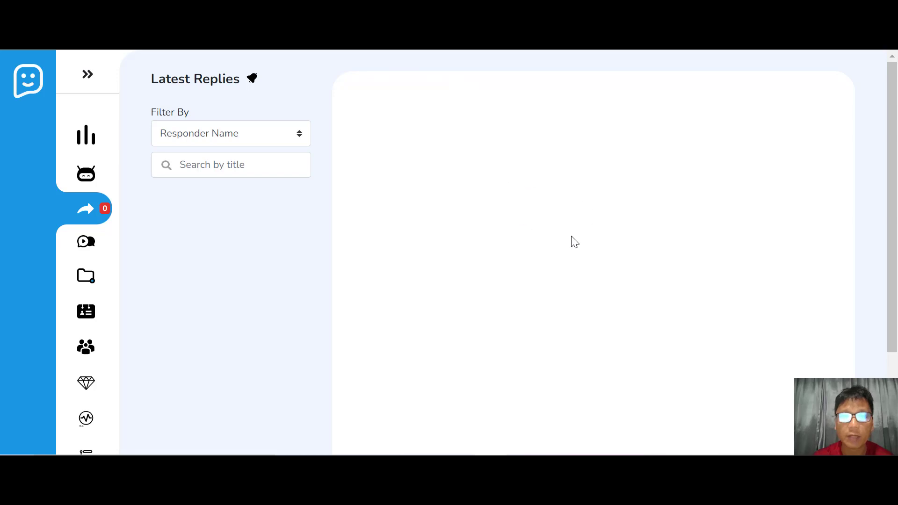
pyautogui.click(86, 254)
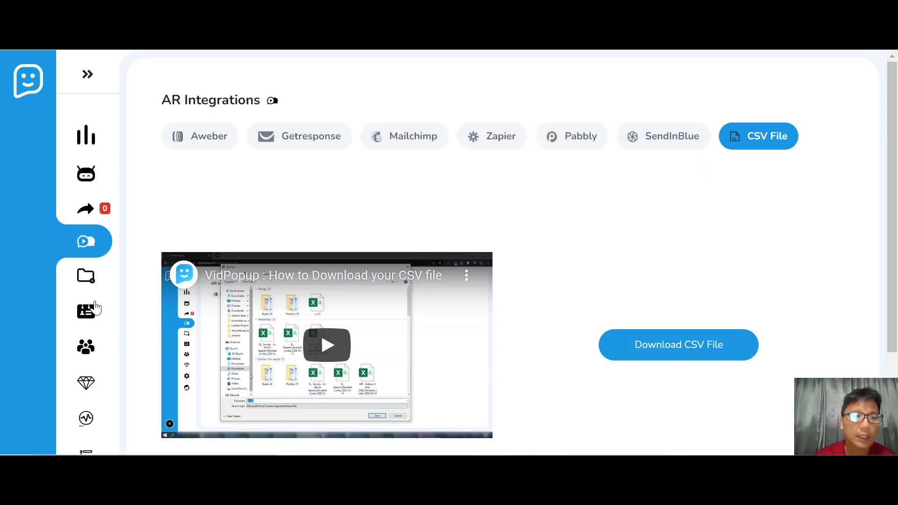
# - Browse the whole collection of ready-made templates, examining their names, descriptions and intended uses
pyautogui.click(89, 279)
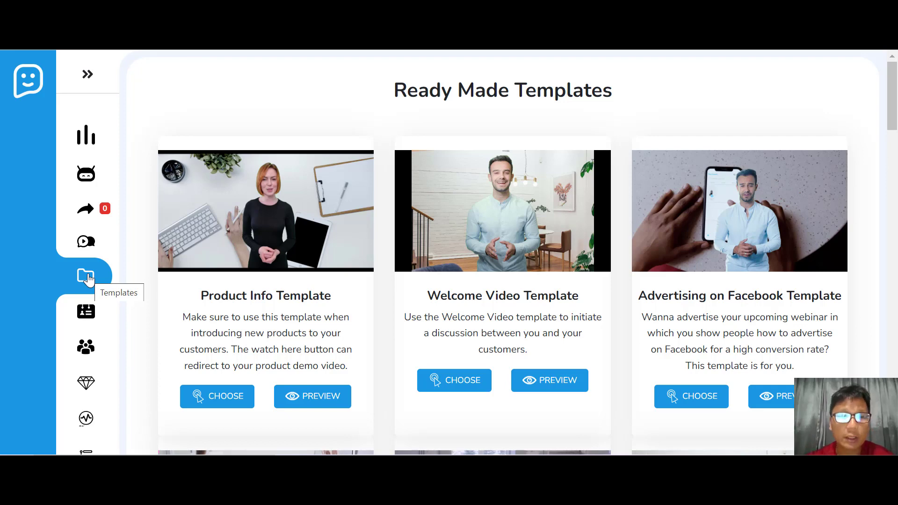
pyautogui.scroll(-3, 89, 280)
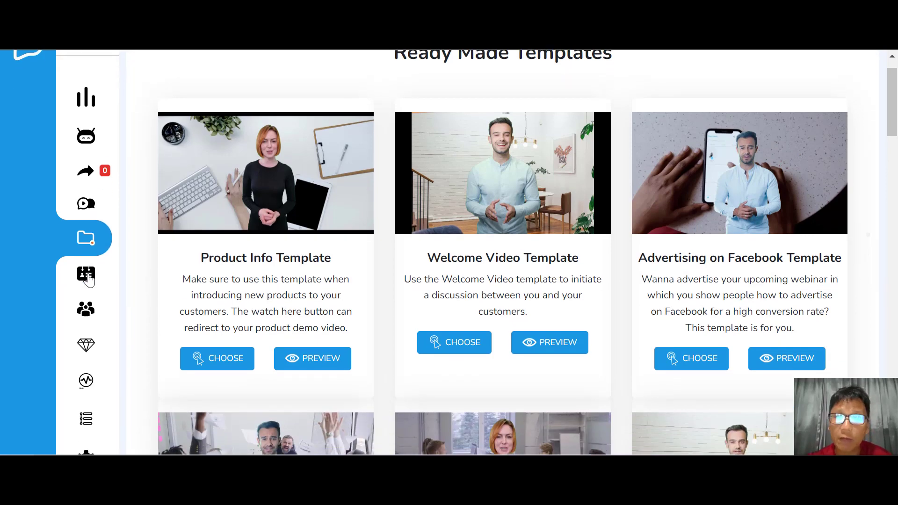
pyautogui.scroll(-4, 88, 279)
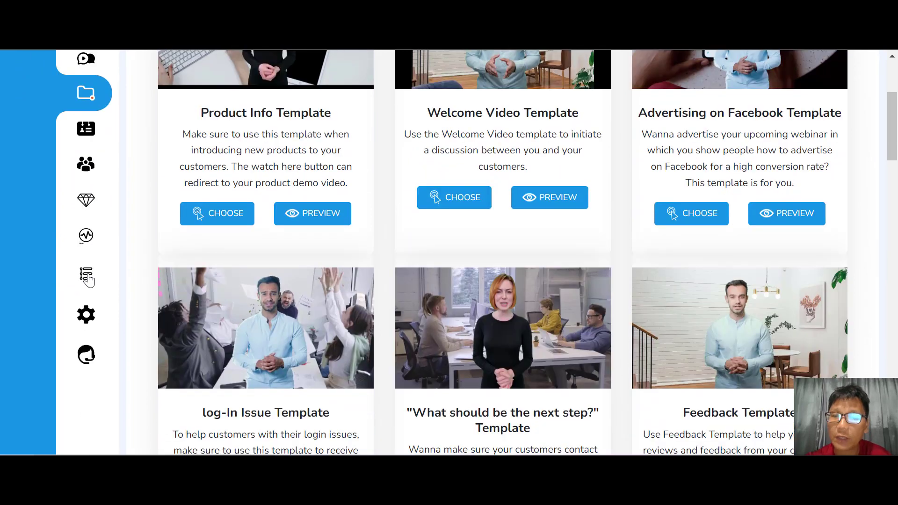
pyautogui.scroll(-2, 89, 279)
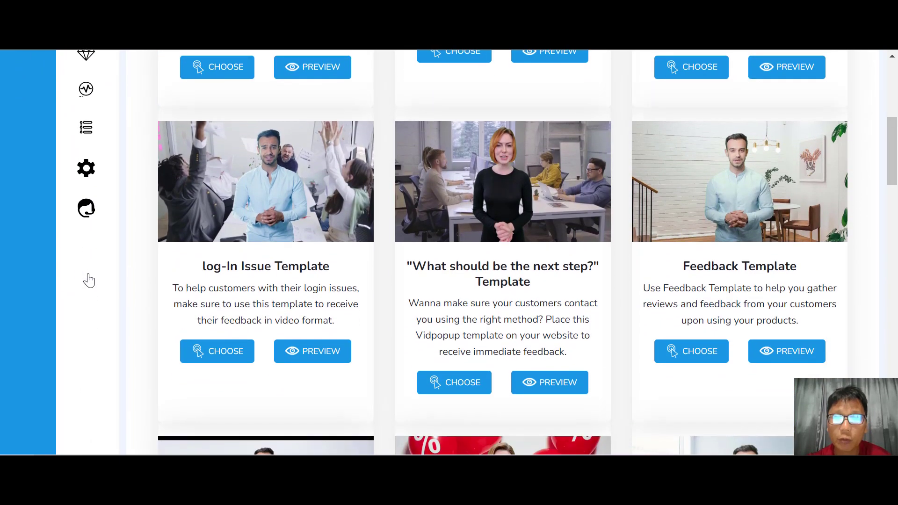
pyautogui.scroll(-5, 89, 280)
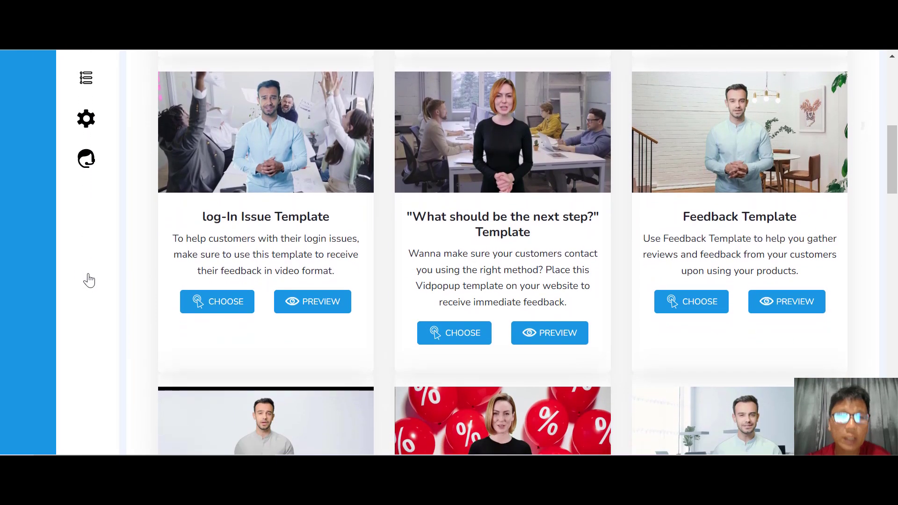
pyautogui.scroll(-2, 89, 280)
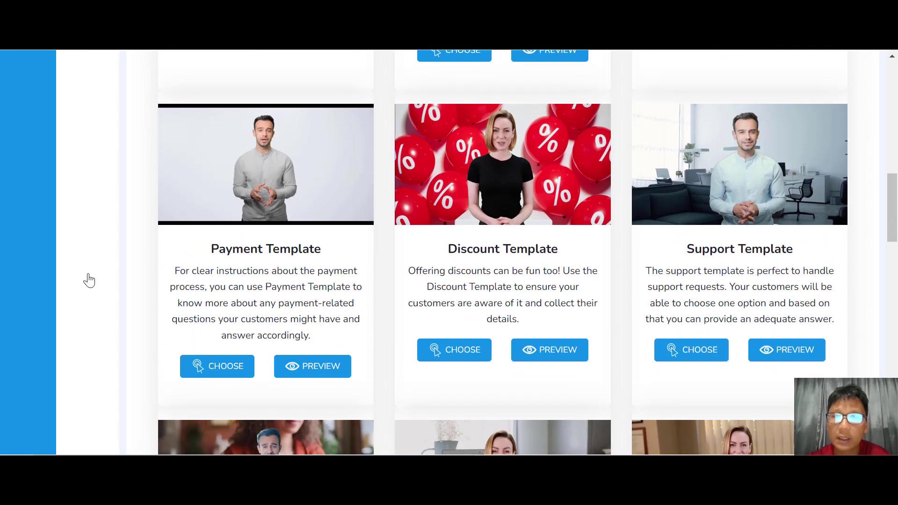
pyautogui.scroll(-3, 89, 280)
pyautogui.scroll(-2, 89, 279)
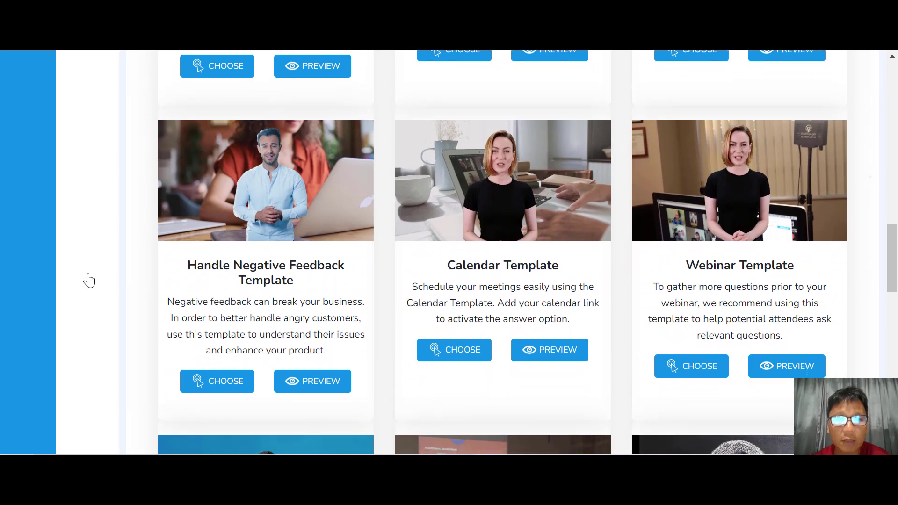
pyautogui.scroll(-5, 88, 280)
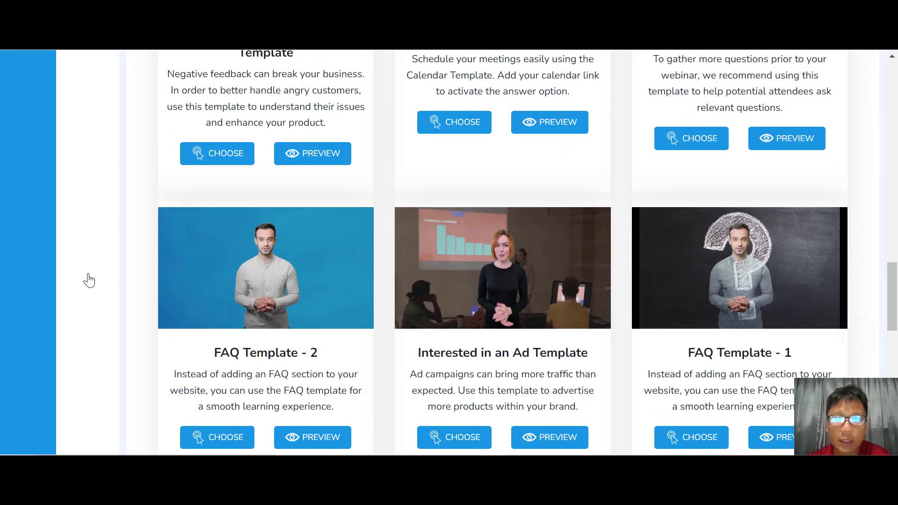
pyautogui.scroll(-5, 89, 281)
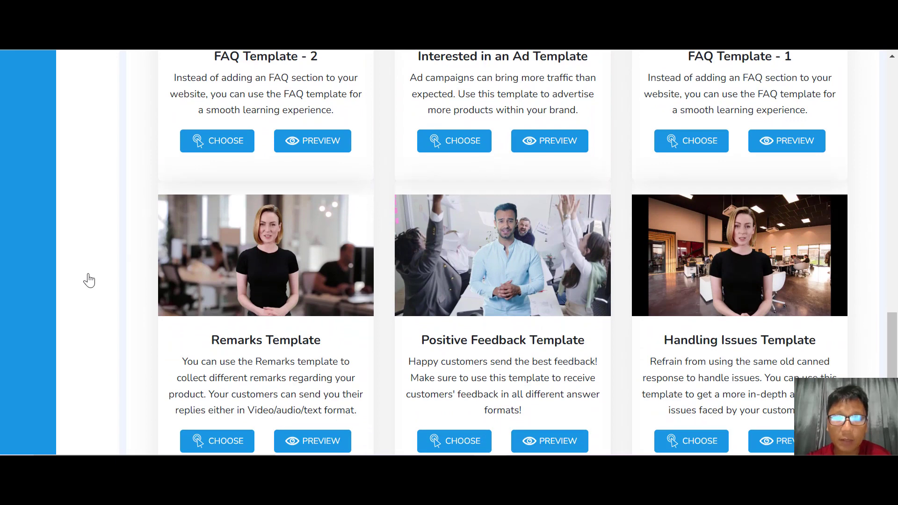
pyautogui.scroll(-3, 89, 281)
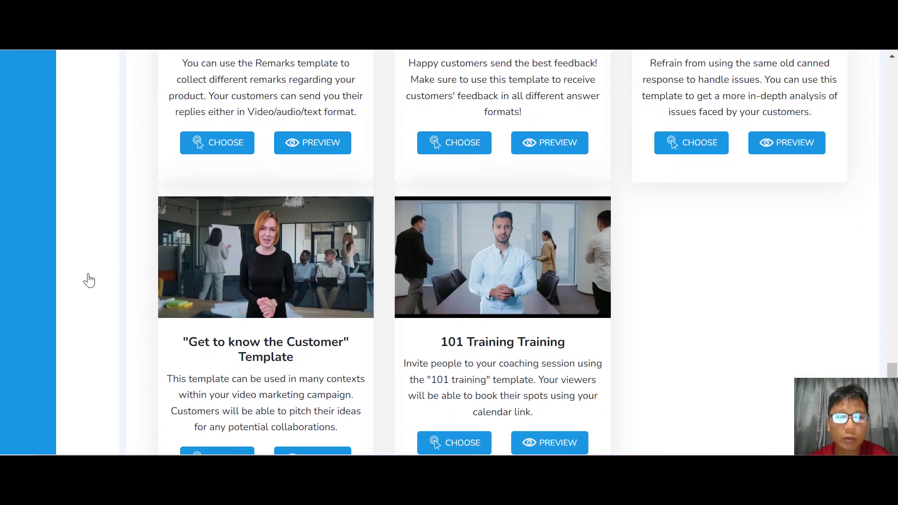
# - Choose the Product Info Template and open it in the popup editor
pyautogui.scroll(20, 89, 281)
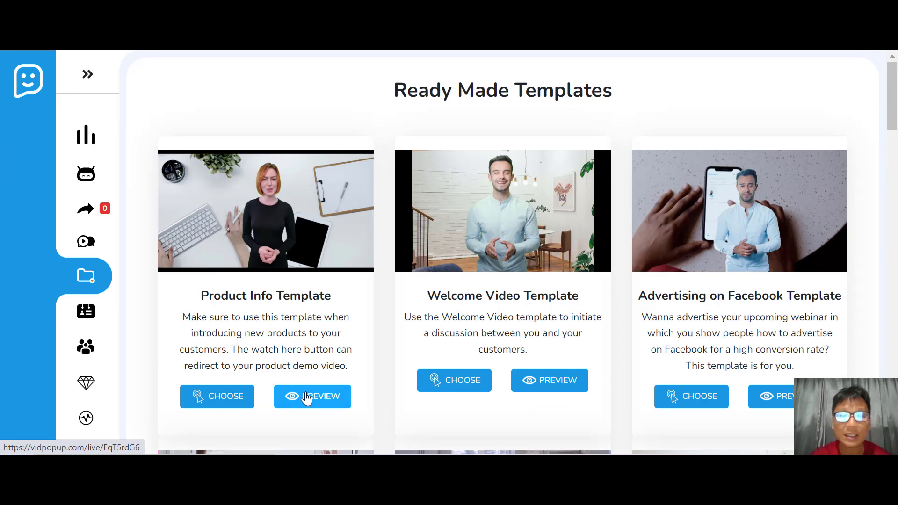
pyautogui.click(222, 401)
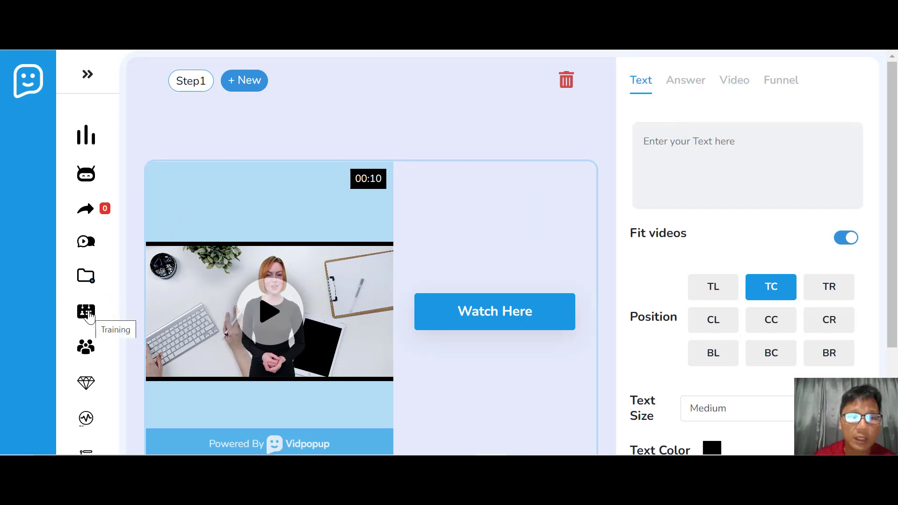
# - Browse the training videos to see which topics they cover
pyautogui.click(88, 315)
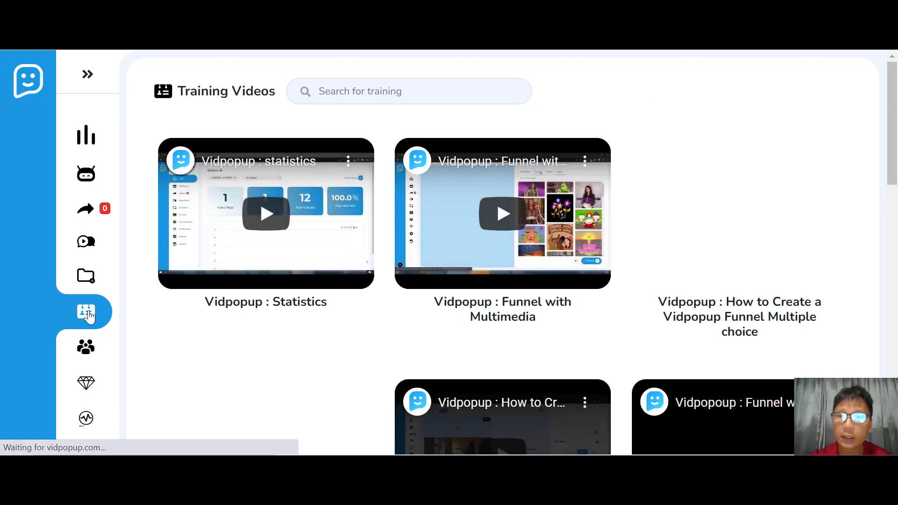
pyautogui.scroll(-5, 88, 317)
pyautogui.scroll(-6, 89, 317)
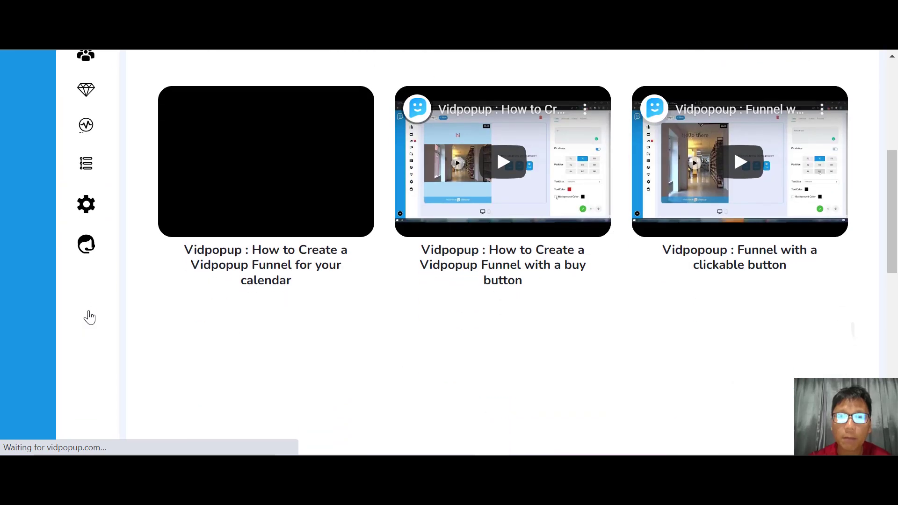
pyautogui.scroll(-5, 89, 317)
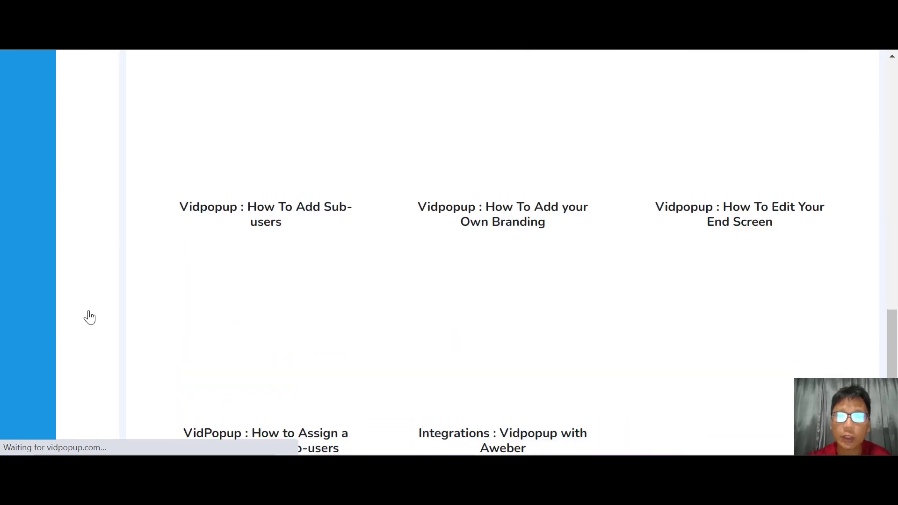
# - Leave the training videos and open the account settings to view the profile information
pyautogui.scroll(15, 88, 317)
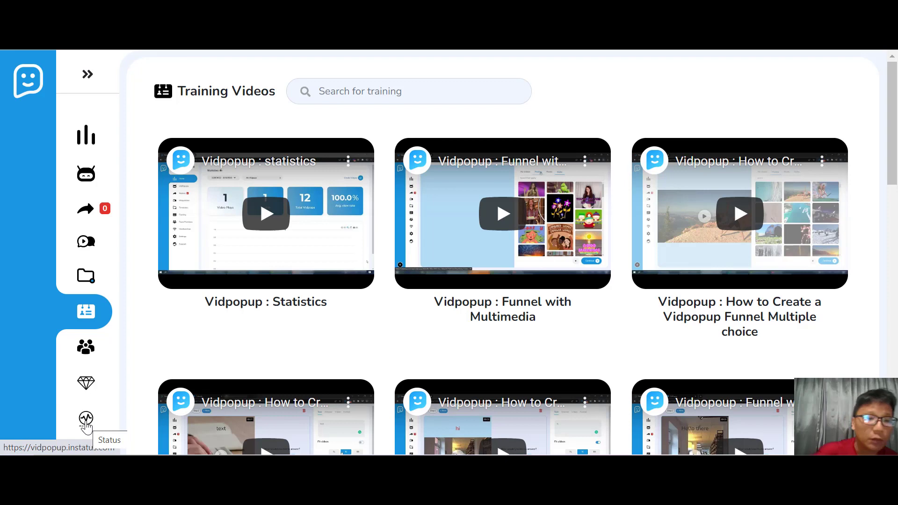
pyautogui.scroll(-4, 85, 426)
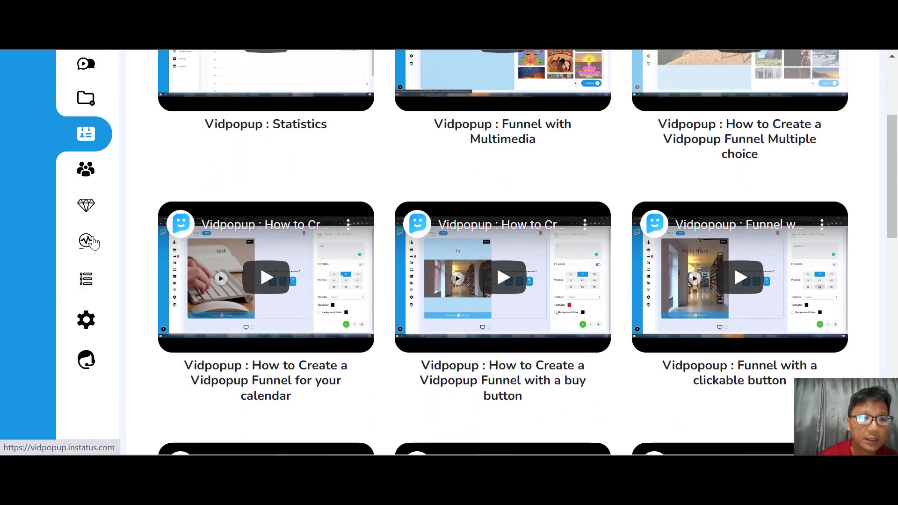
pyautogui.click(85, 291)
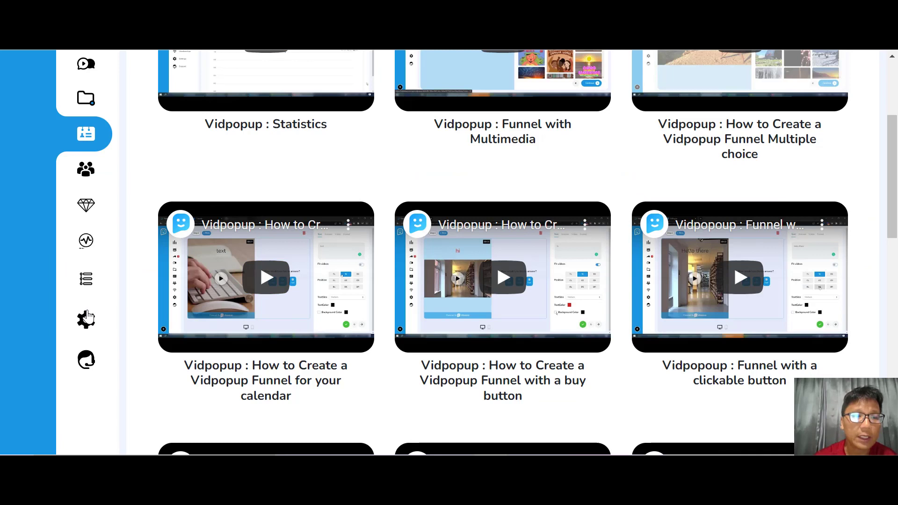
pyautogui.click(86, 318)
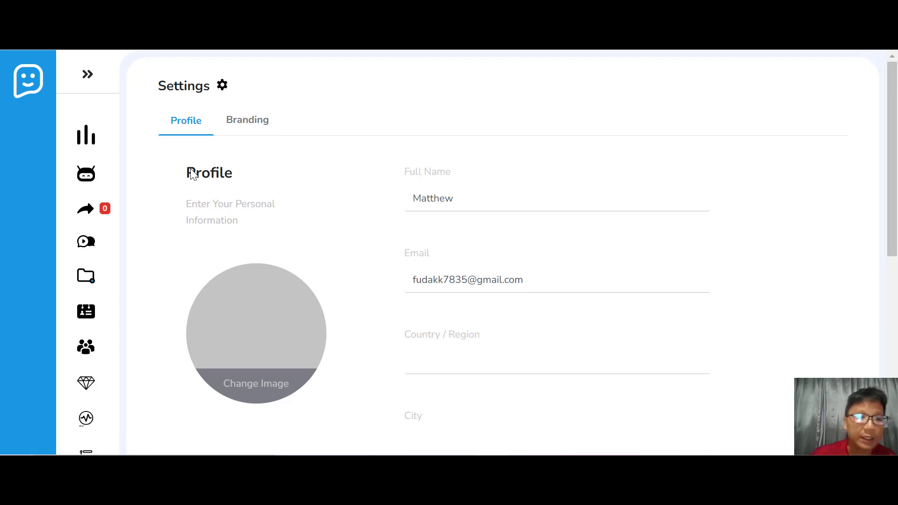
# - Open the Vidpopup Support Center and read its instructions for contacting the support team
pyautogui.scroll(-3, 89, 398)
pyautogui.click(86, 399)
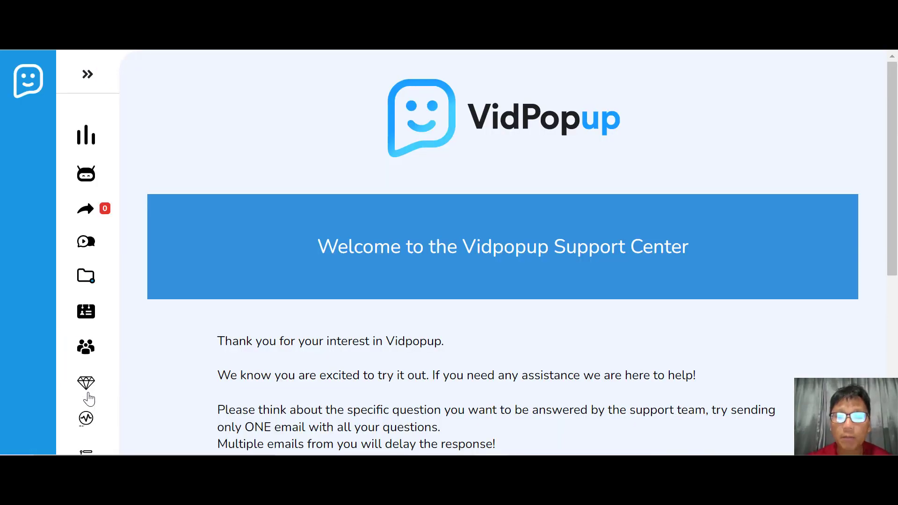
pyautogui.scroll(-5, 89, 399)
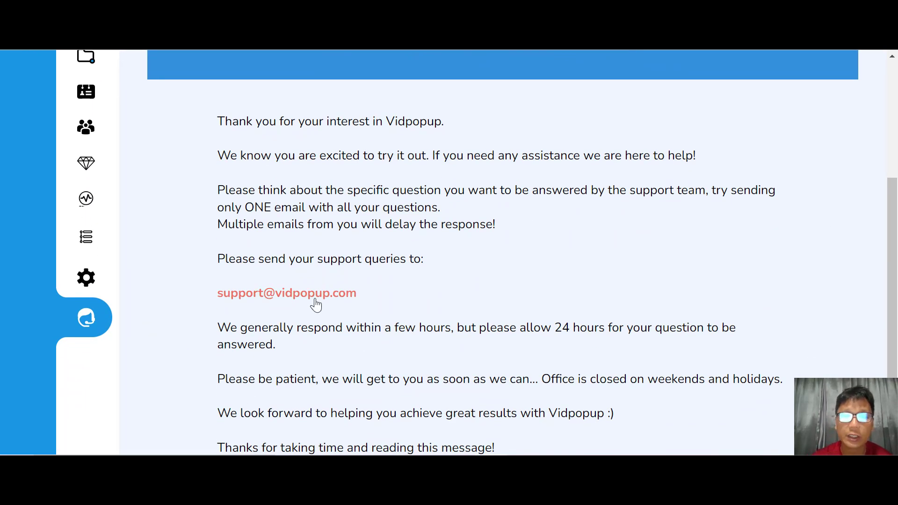
pyautogui.scroll(5, 443, 357)
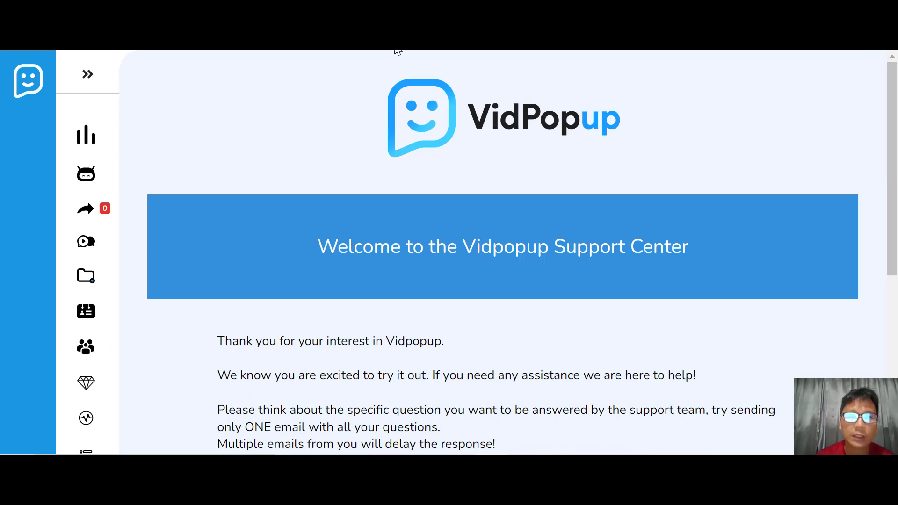
# - Switch to the lifetime deal page to view the plans for License Tiers 1, 2 and 3
pyautogui.click(378, 44)
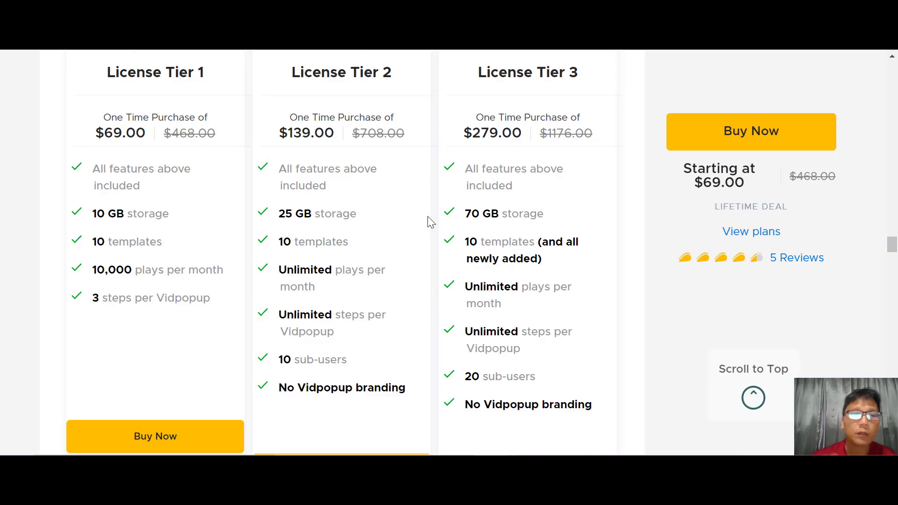